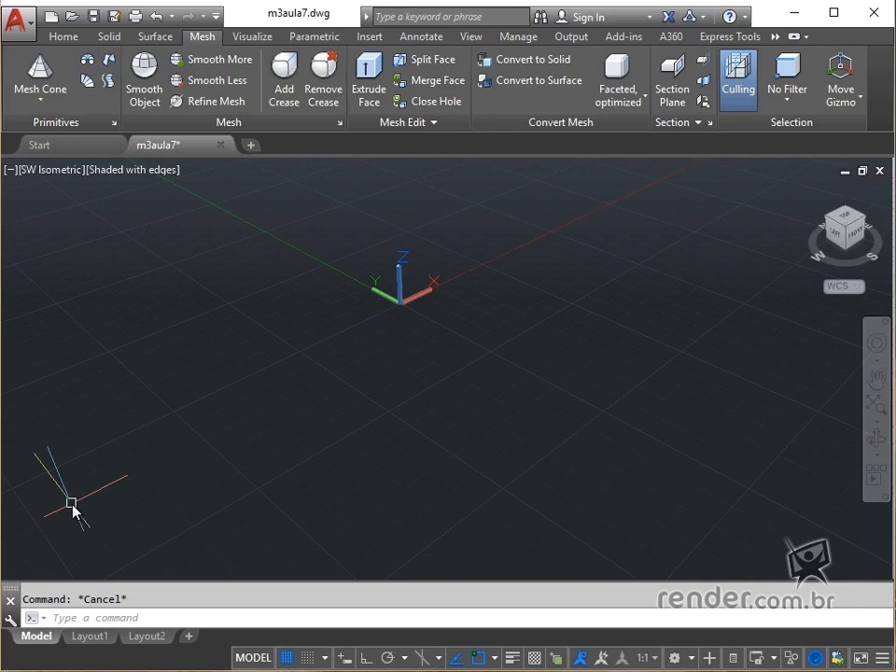
Set mesh cone tessellation to Axis 8, Height 1 and Base 20 via MESHPRIMITIVEOPTIONS
{"action": "type", "text": "meshp"}
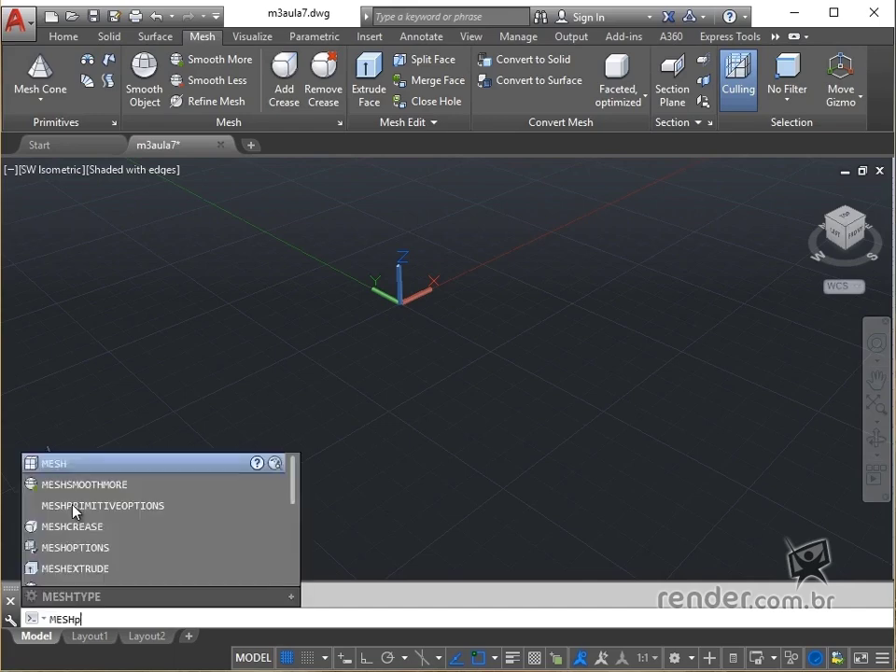
{"action": "key", "text": "Return"}
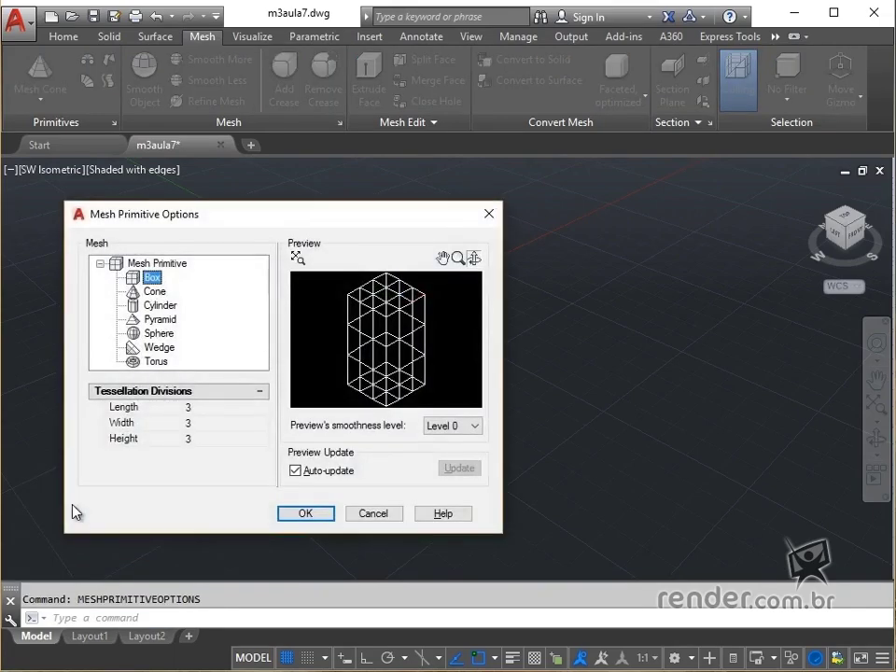
{"action": "left_click", "coordinate": [154, 291]}
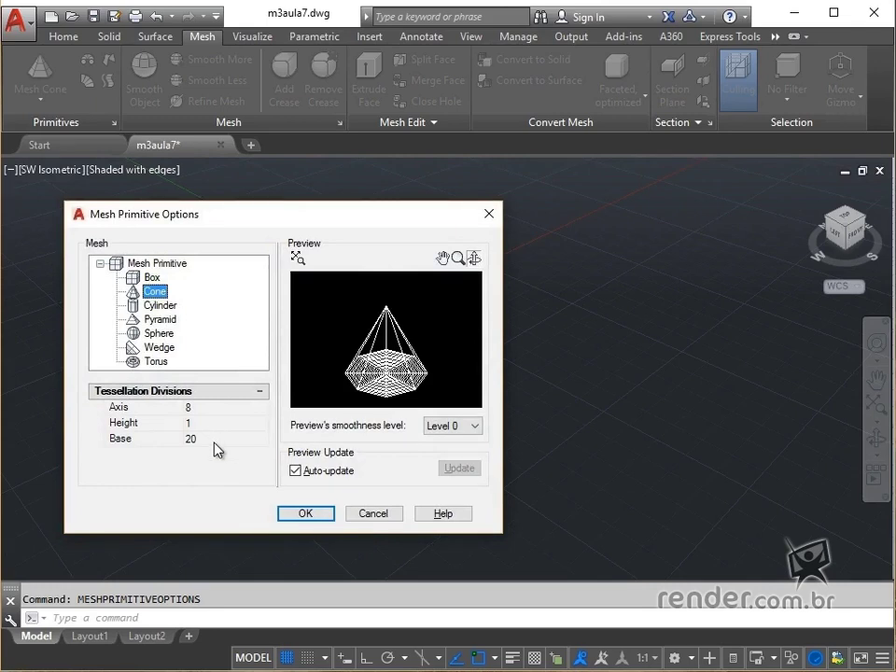
{"action": "left_click", "coordinate": [289, 517]}
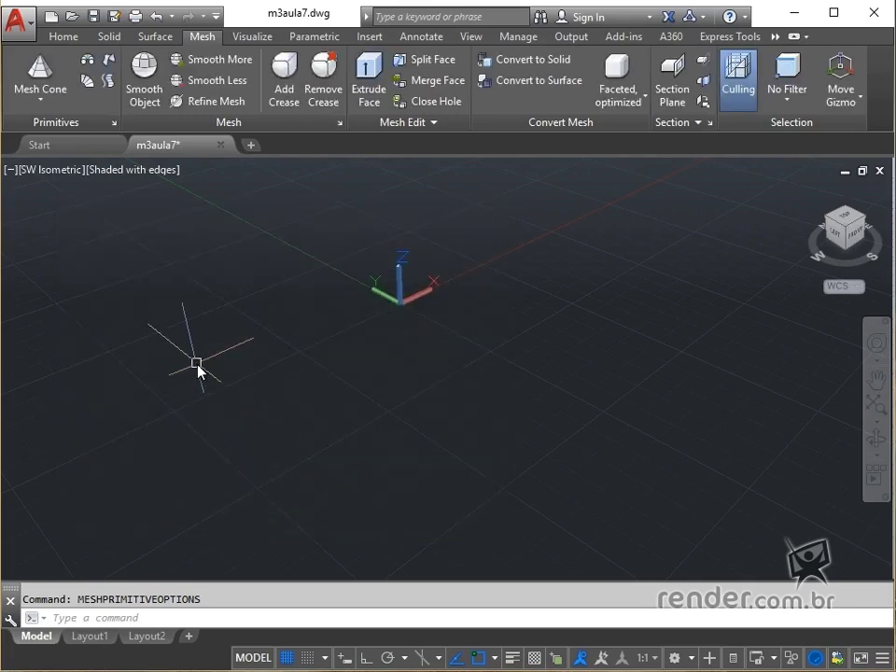
Draw a mesh cone at 0,0 with base radius 100, top radius 97 and height 3
{"action": "left_click", "coordinate": [48, 101]}
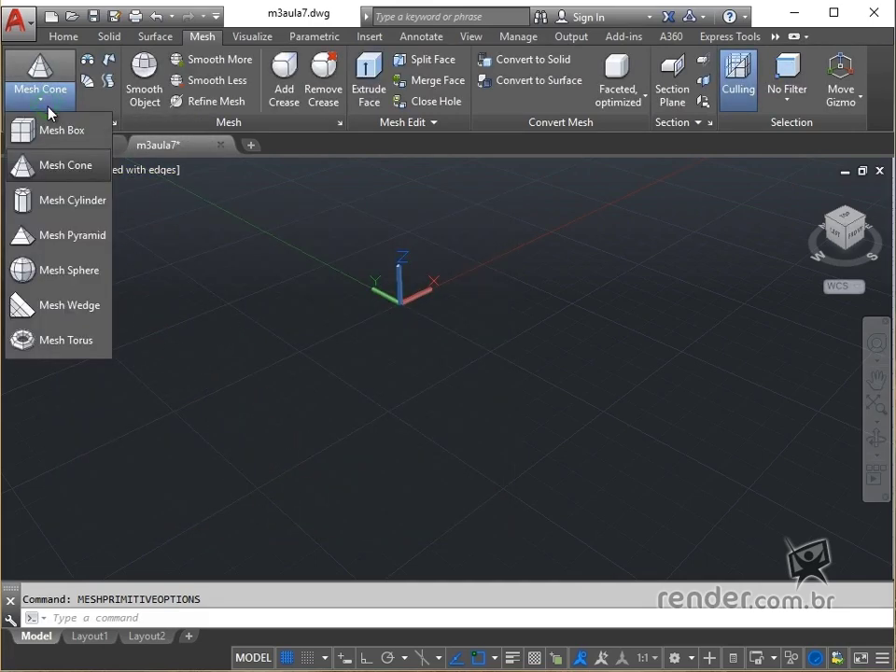
{"action": "left_click", "coordinate": [38, 170]}
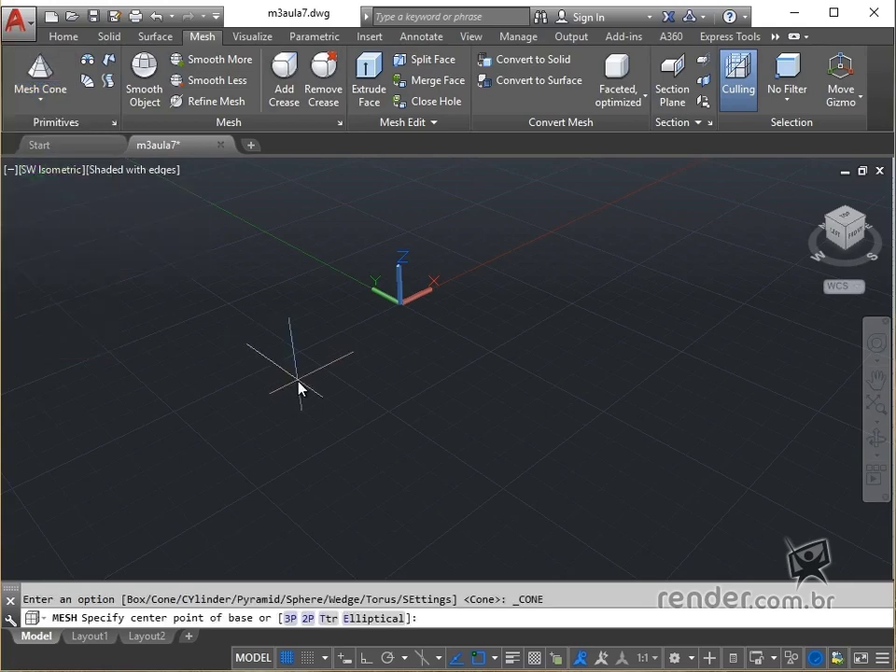
{"action": "type", "text": "0,0"}
{"action": "key", "text": "Return"}
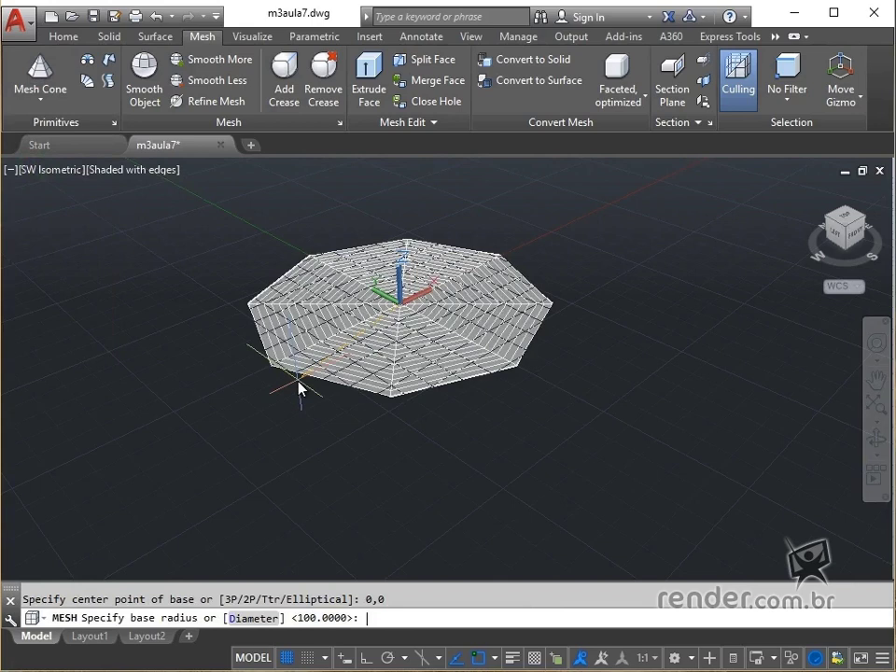
{"action": "type", "text": "100"}
{"action": "key", "text": "Return"}
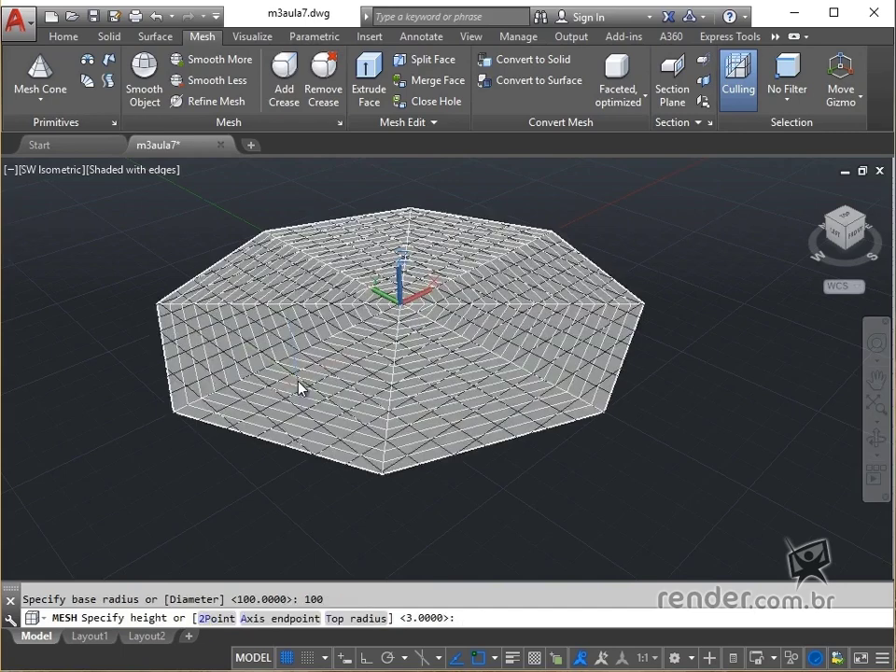
{"action": "type", "text": "t"}
{"action": "key", "text": "Return"}
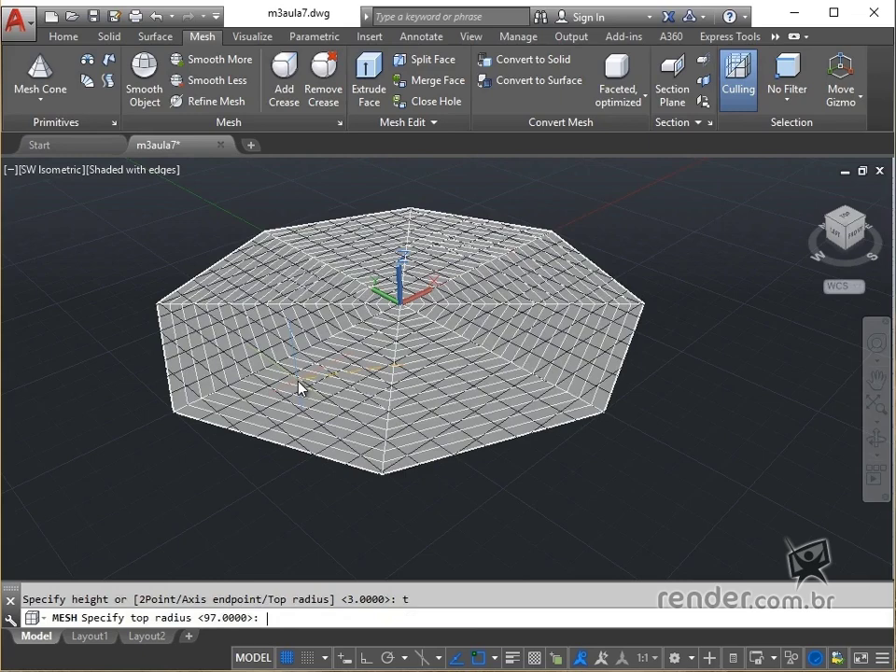
{"action": "type", "text": "97"}
{"action": "key", "text": "Return"}
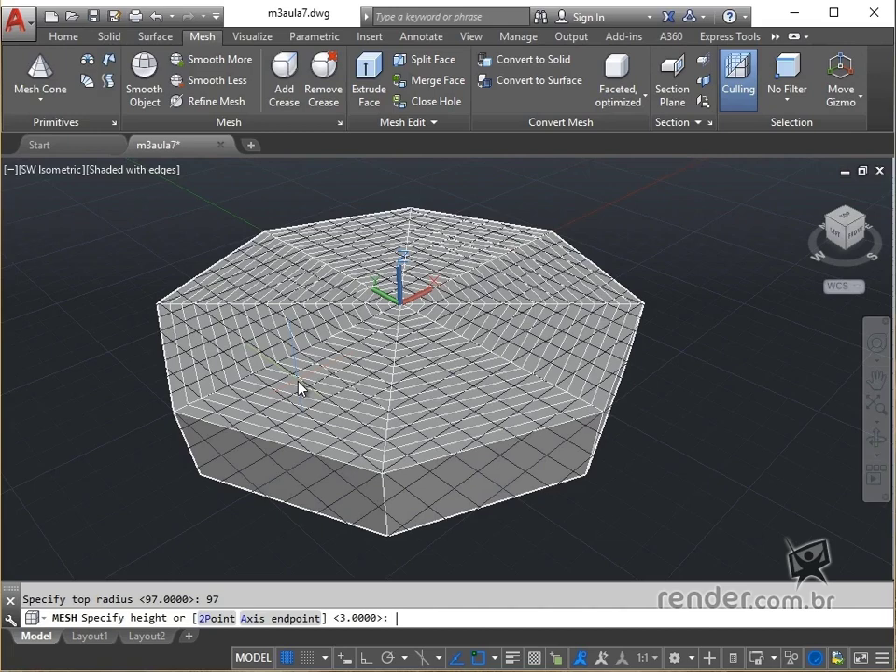
{"action": "type", "text": "3"}
{"action": "key", "text": "Return"}
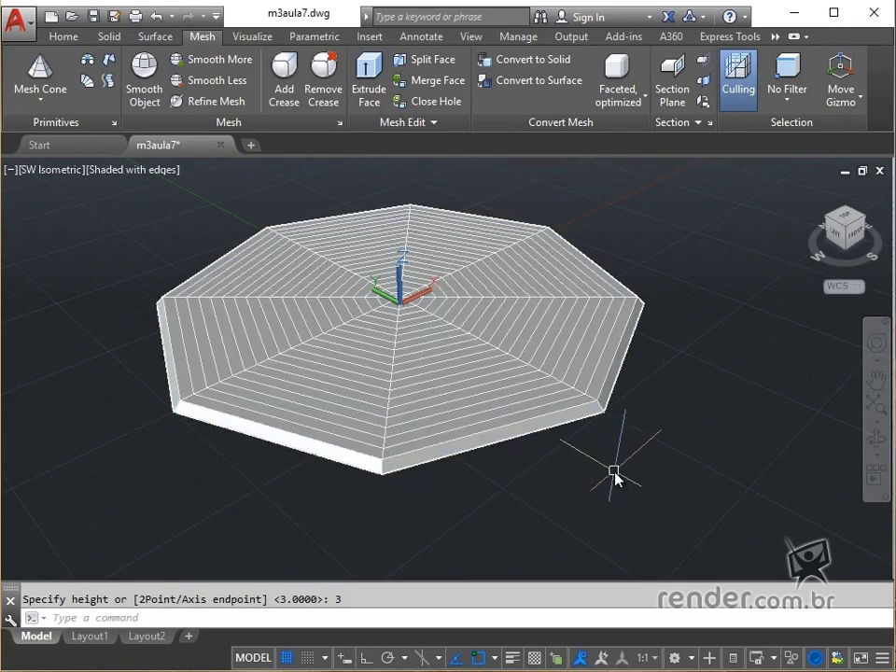
Set the selection filter to pick individual mesh faces
{"action": "middle_click_drag", "start_coordinate": [610, 484], "coordinate": [607, 489], "text": "shift"}
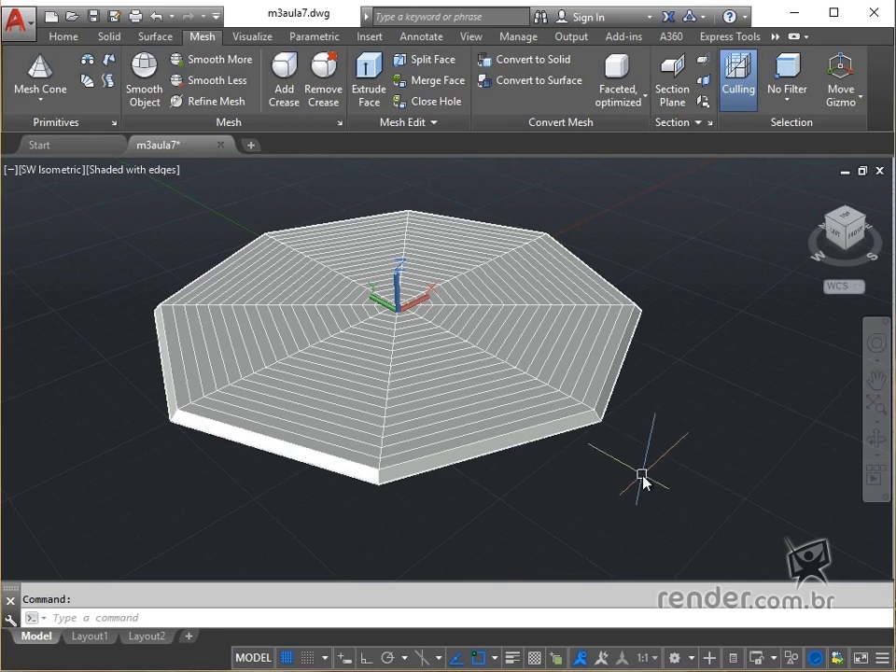
{"action": "left_click", "coordinate": [787, 96]}
{"action": "left_click", "coordinate": [762, 238]}
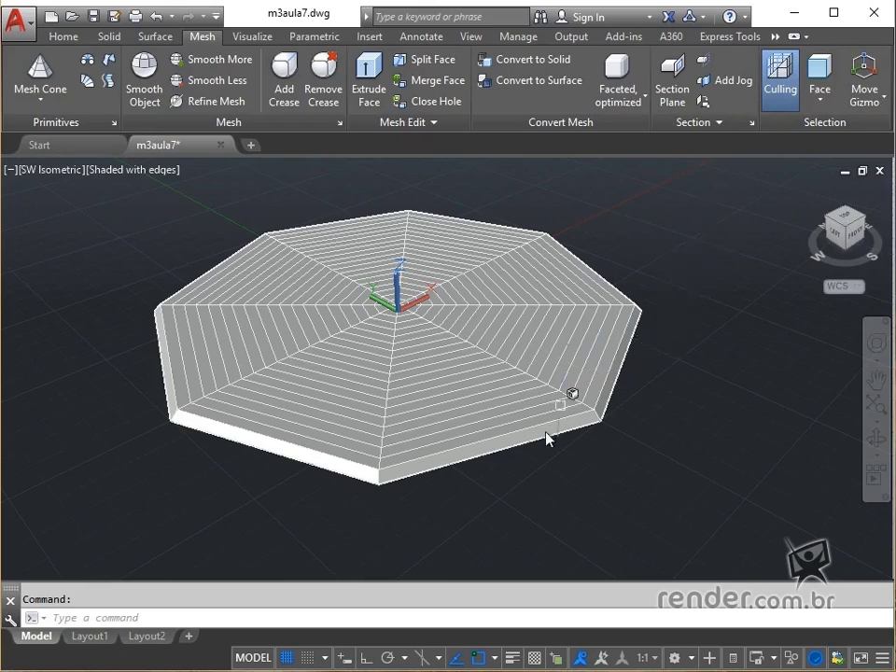
Select the front and adjacent right side faces of the dish rim
{"action": "scroll", "coordinate": [481, 480], "scroll_direction": "up", "scroll_amount": 3}
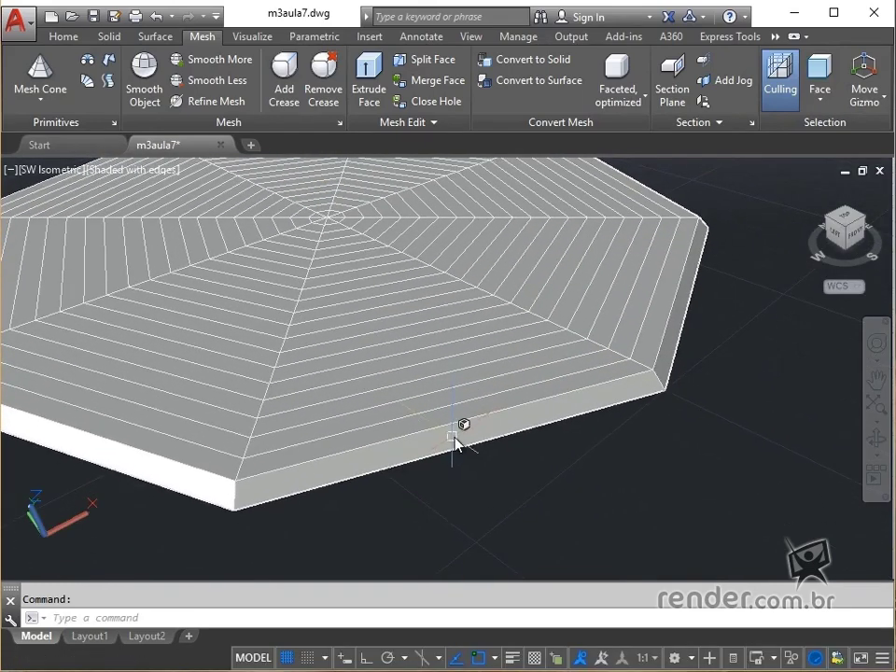
{"action": "left_click", "coordinate": [458, 441]}
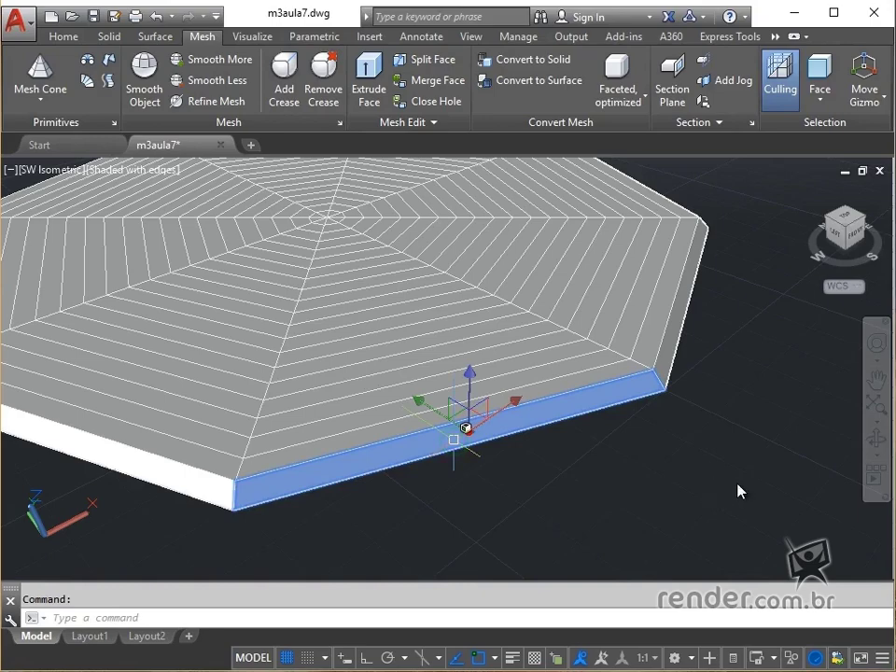
{"action": "middle_click_drag", "start_coordinate": [701, 449], "coordinate": [584, 444], "text": "shift"}
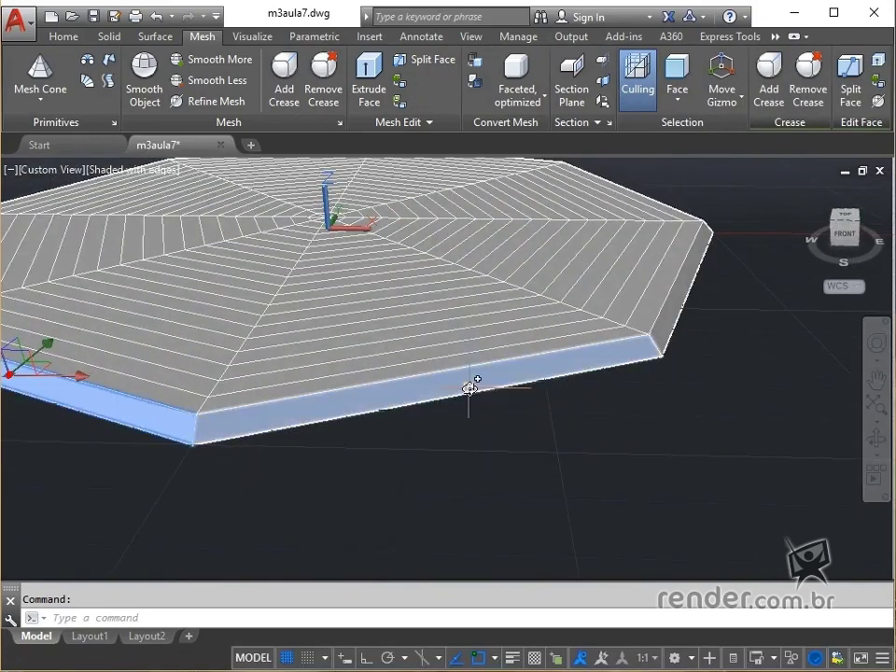
{"action": "middle_click_drag", "start_coordinate": [642, 457], "coordinate": [512, 448], "text": "shift"}
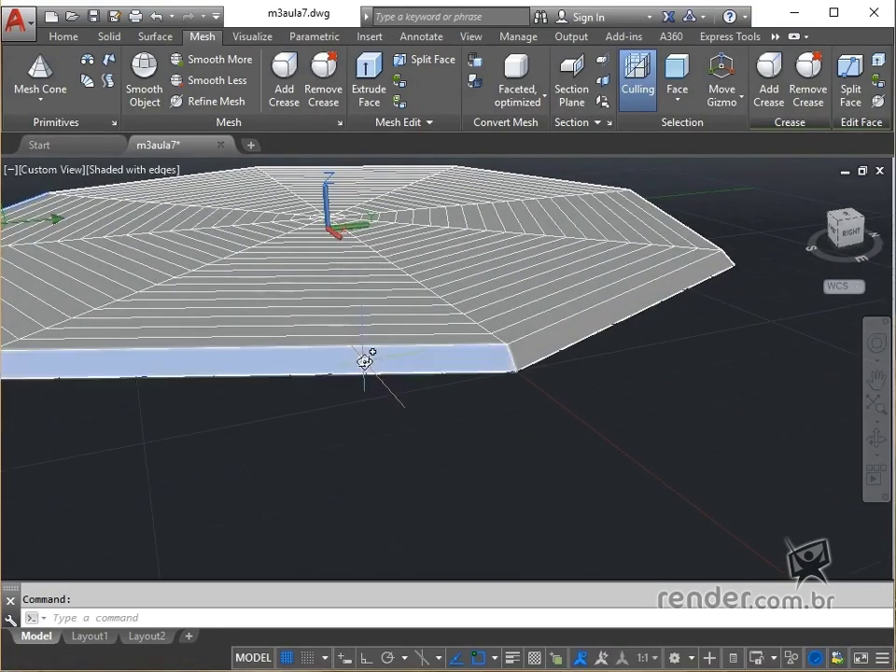
{"action": "left_click", "coordinate": [364, 361]}
{"action": "left_click", "coordinate": [548, 334]}
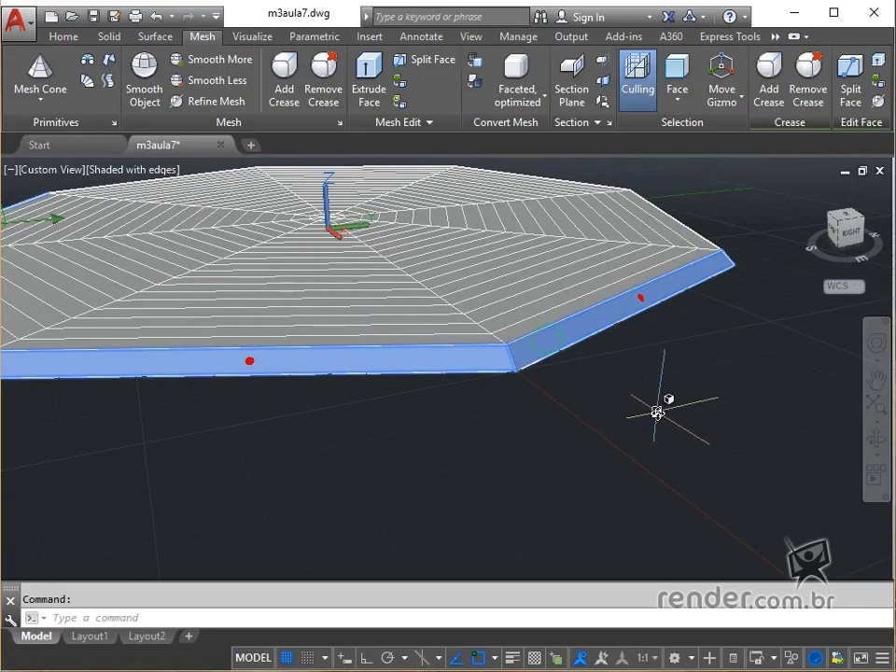
Orbit around the dish and add the remaining outer rim side faces to the selection
{"action": "middle_click_drag", "start_coordinate": [656, 411], "coordinate": [459, 427], "text": "shift"}
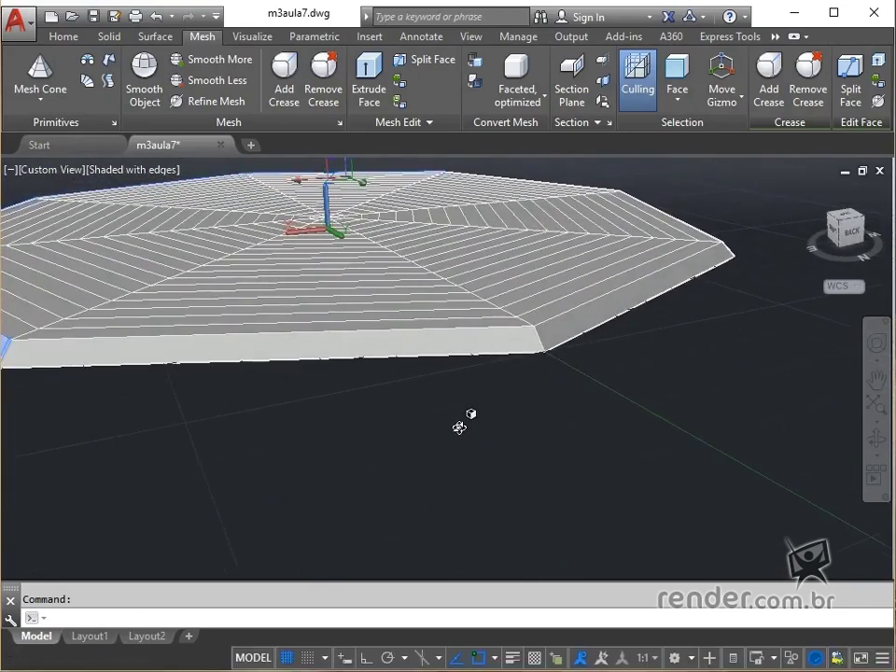
{"action": "left_click", "coordinate": [406, 344]}
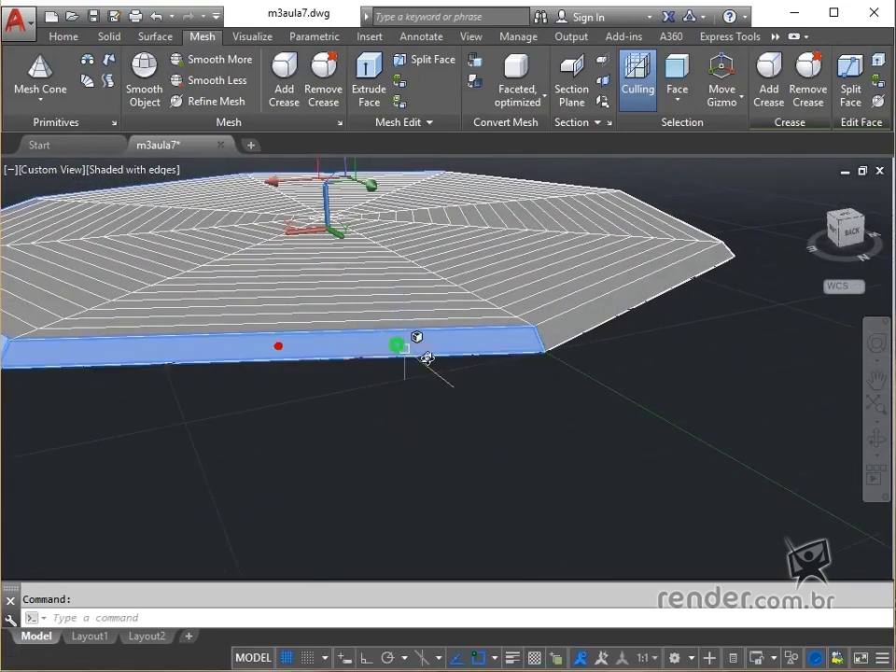
{"action": "left_click", "coordinate": [586, 316]}
{"action": "middle_click_drag", "start_coordinate": [621, 325], "coordinate": [465, 375], "text": "shift"}
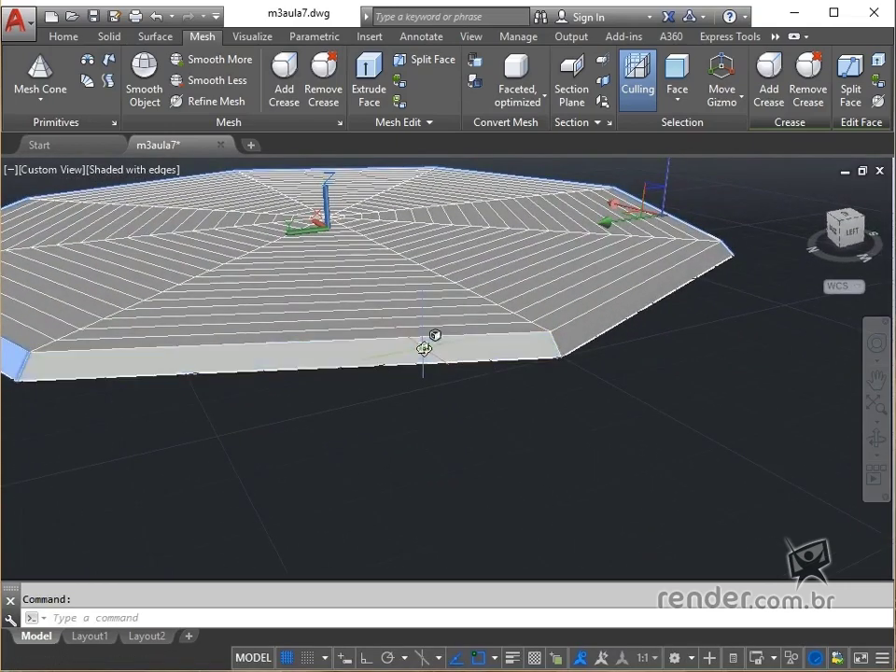
{"action": "left_click", "coordinate": [424, 348]}
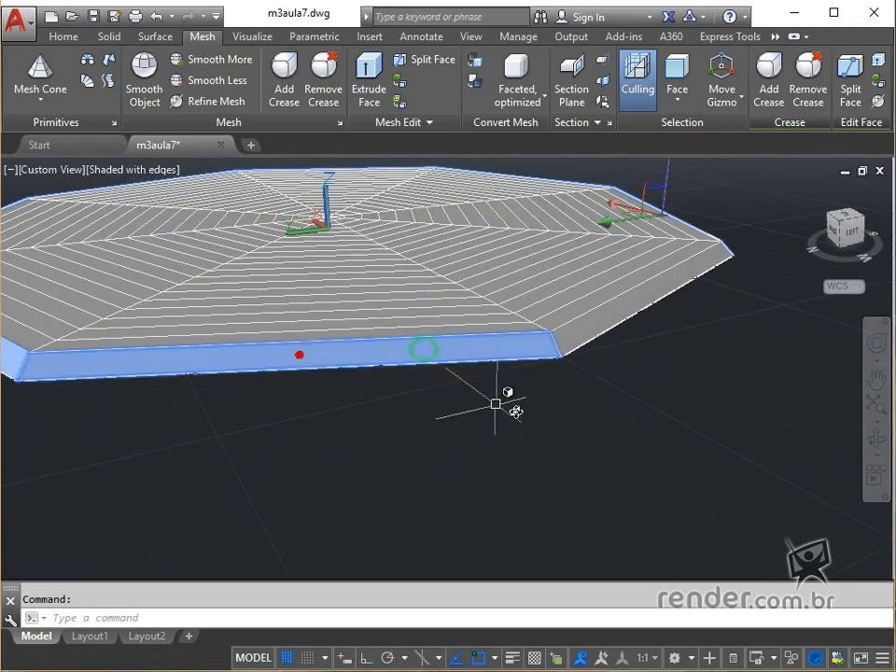
{"action": "left_click", "coordinate": [599, 326]}
{"action": "middle_click_drag", "start_coordinate": [598, 326], "coordinate": [580, 470], "text": "shift"}
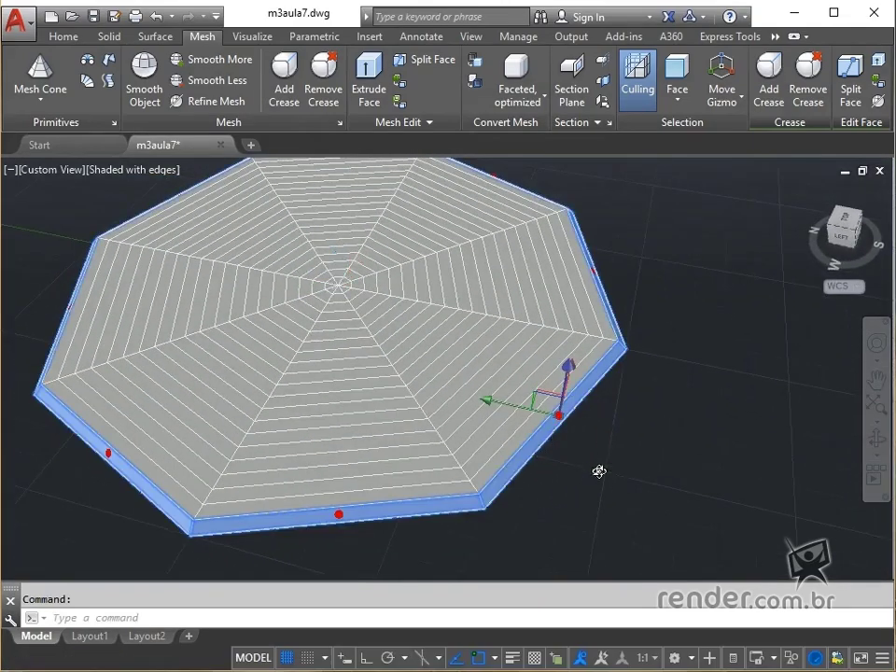
{"action": "scroll", "coordinate": [616, 467], "scroll_direction": "down", "scroll_amount": 2}
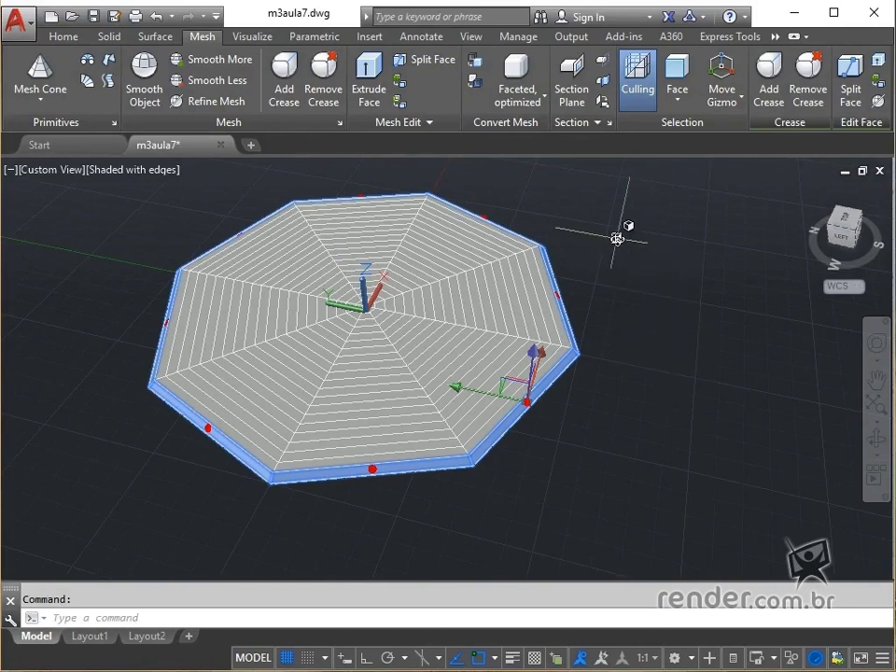
Extrude the selected rim faces 20 units to raise the dish walls
{"action": "left_click", "coordinate": [368, 101]}
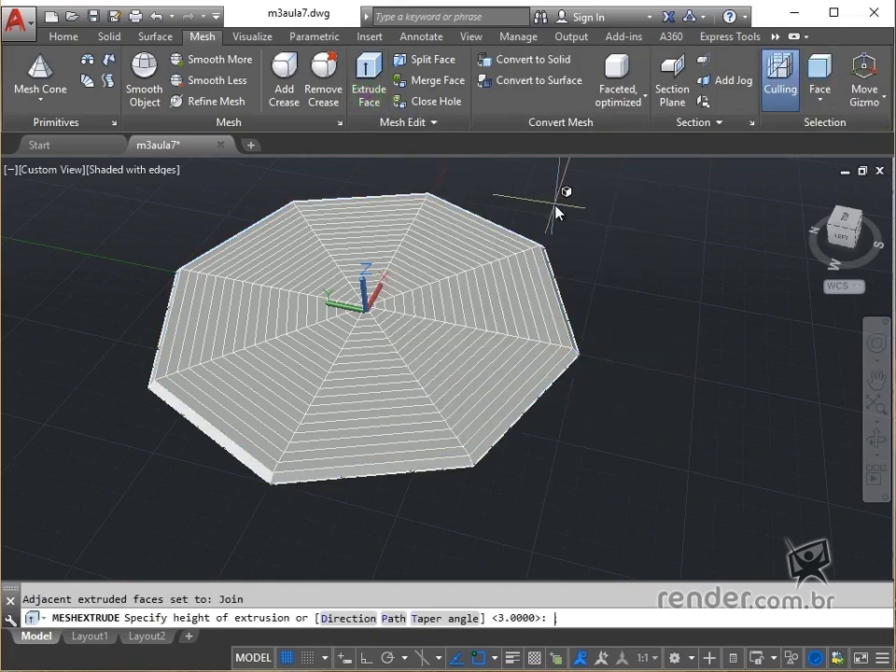
{"action": "type", "text": "20"}
{"action": "key", "text": "Return"}
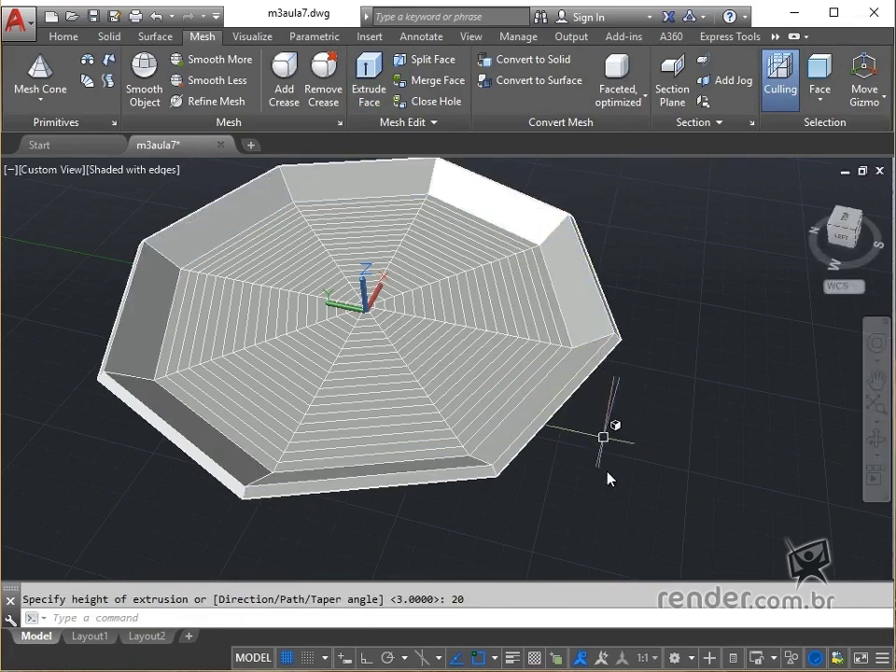
{"action": "mouse_move", "coordinate": [594, 472]}
{"action": "middle_mouse_down"}
{"action": "mouse_move", "coordinate": [536, 441]}
{"action": "mouse_move", "coordinate": [560, 415]}
{"action": "mouse_move", "coordinate": [595, 474]}
{"action": "mouse_move", "coordinate": [600, 465]}
{"action": "middle_mouse_up"}
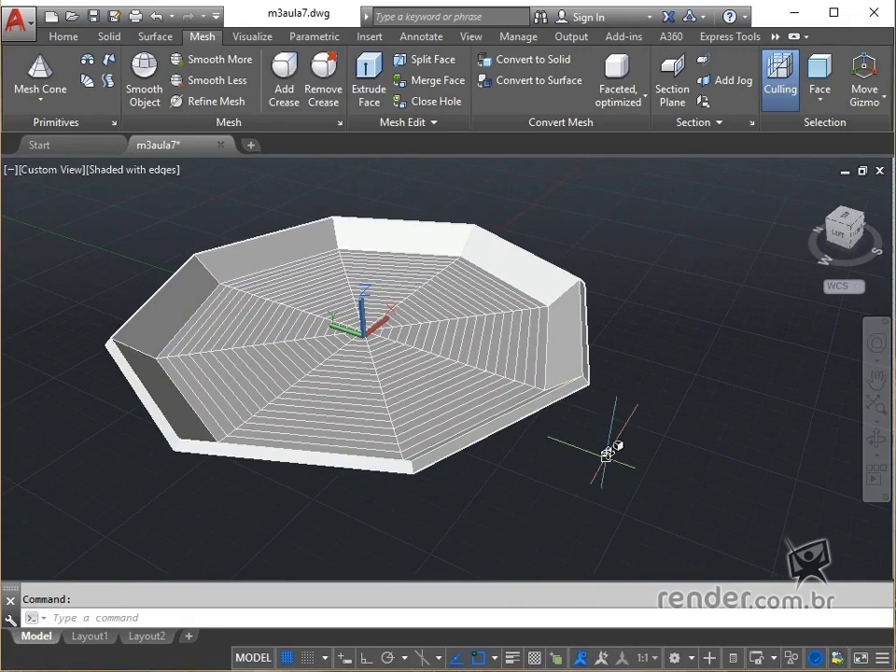
Apply Smooth More twice to the whole dish mesh, then deselect it
{"action": "left_click", "coordinate": [653, 208]}
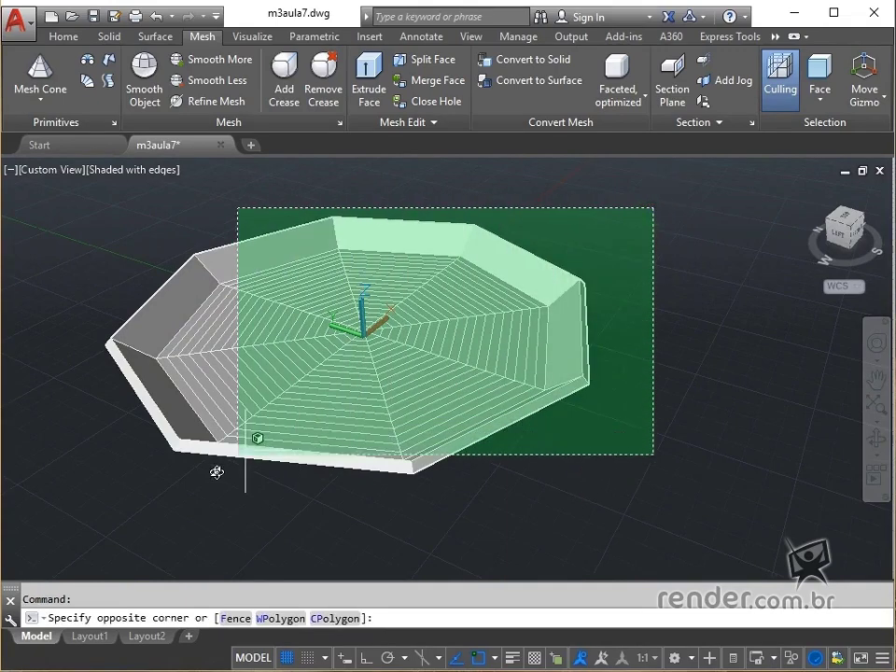
{"action": "left_click", "coordinate": [94, 476]}
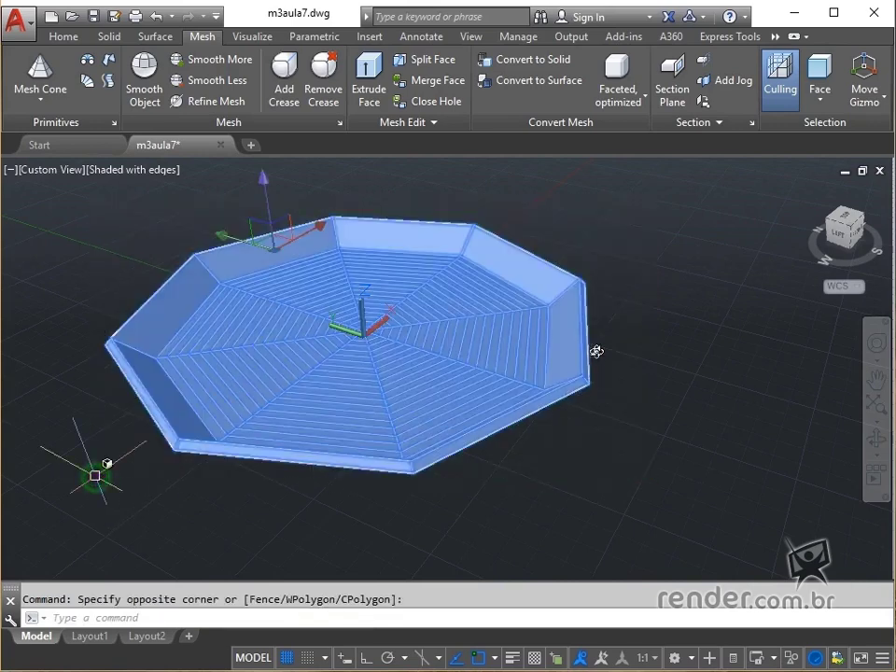
{"action": "right_click", "coordinate": [628, 238]}
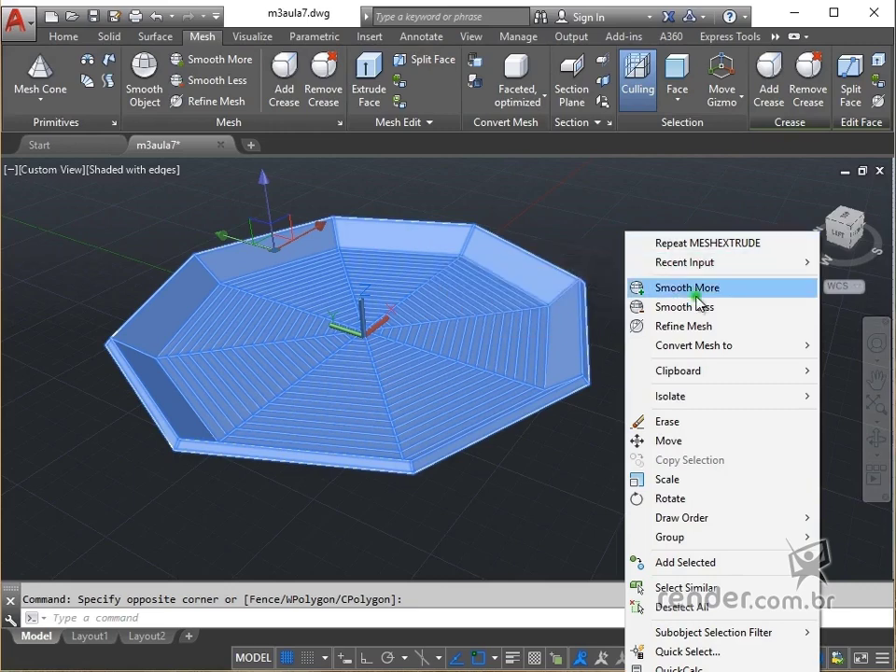
{"action": "left_click", "coordinate": [646, 289]}
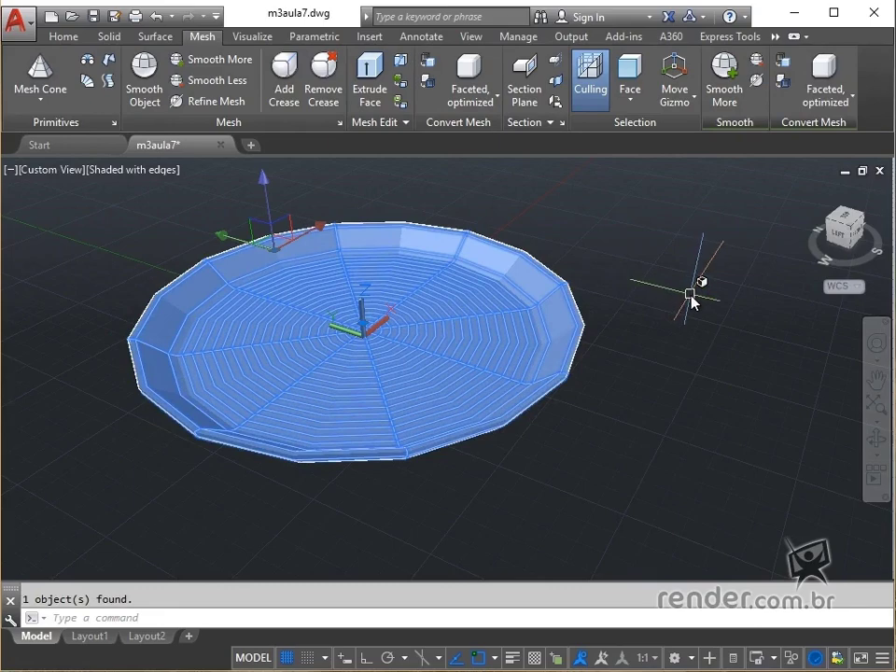
{"action": "key", "text": "Return"}
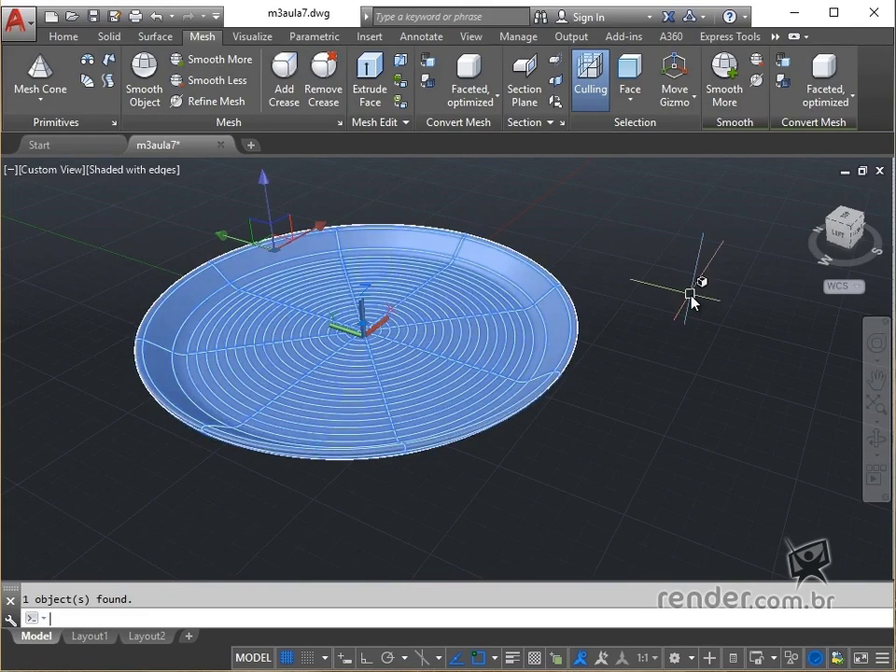
{"action": "key", "text": "Escape"}
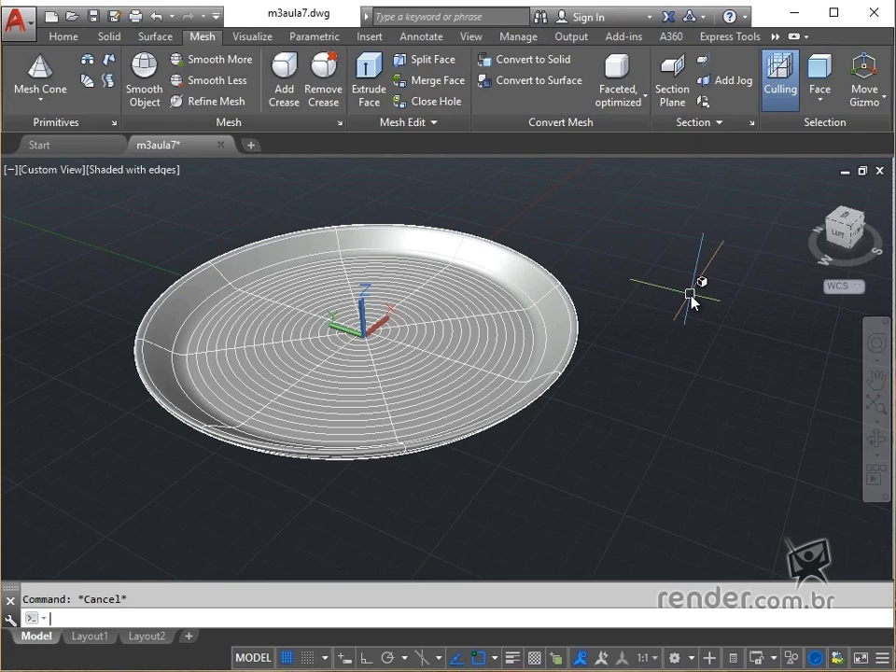
{"action": "middle_click_drag", "start_coordinate": [653, 293], "coordinate": [642, 345]}
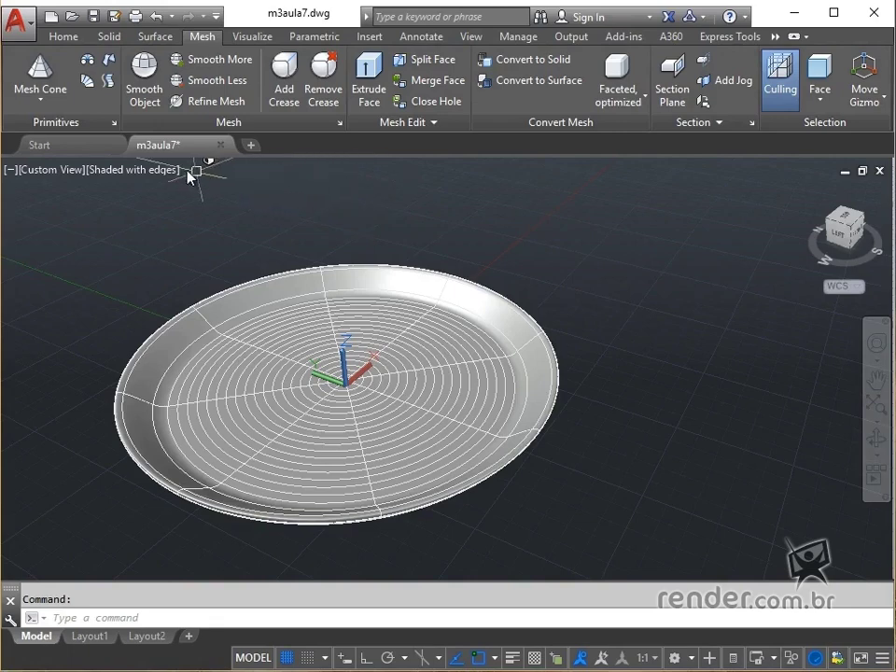
Switch the viewport visual style to 2D Wireframe
{"action": "left_click", "coordinate": [145, 171]}
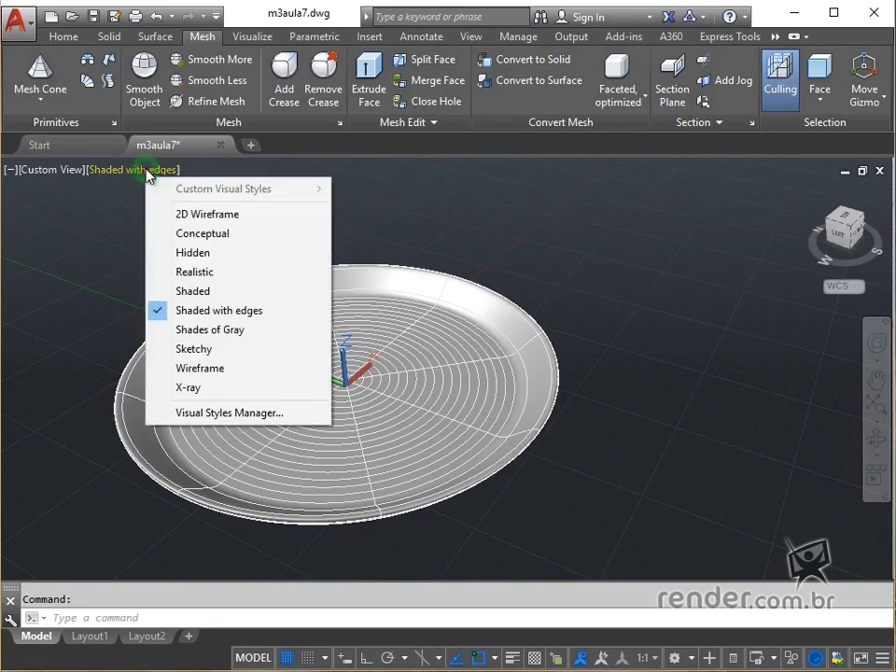
{"action": "left_click", "coordinate": [183, 215]}
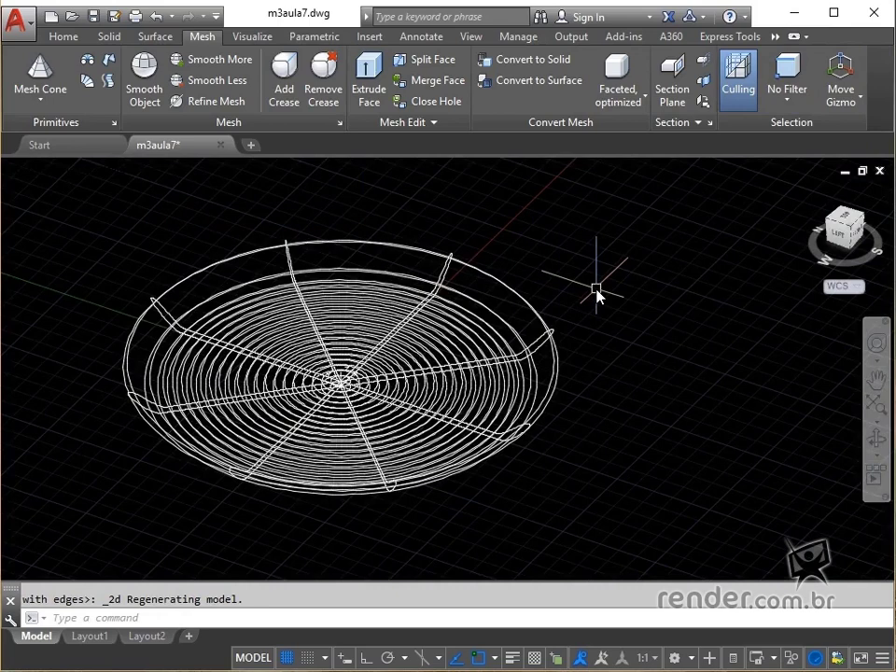
With MOCORO, copy the dish from base point 0,0 to @0,0,97 directly above
{"action": "type", "text": "MOCORo"}
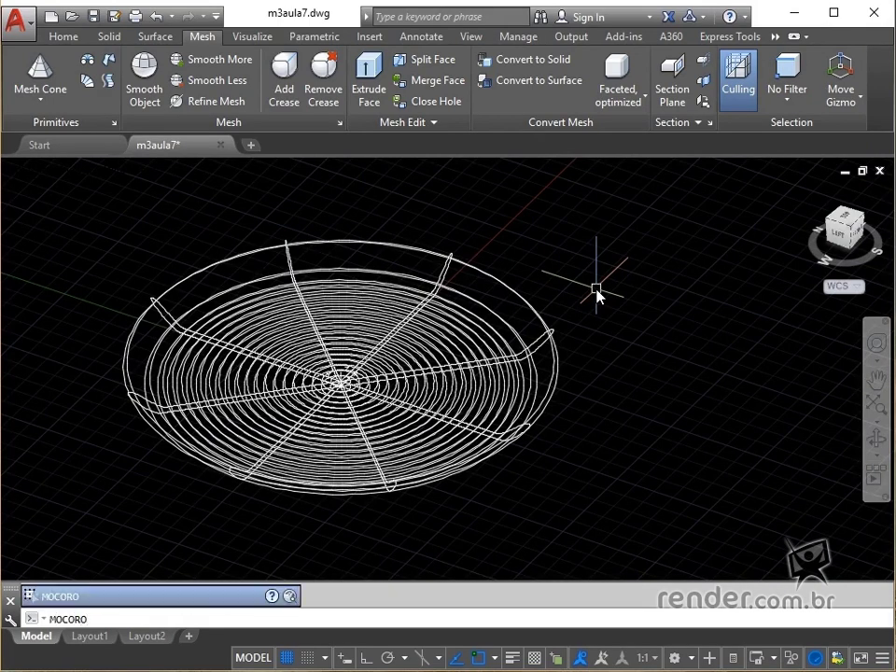
{"action": "key", "text": "Return"}
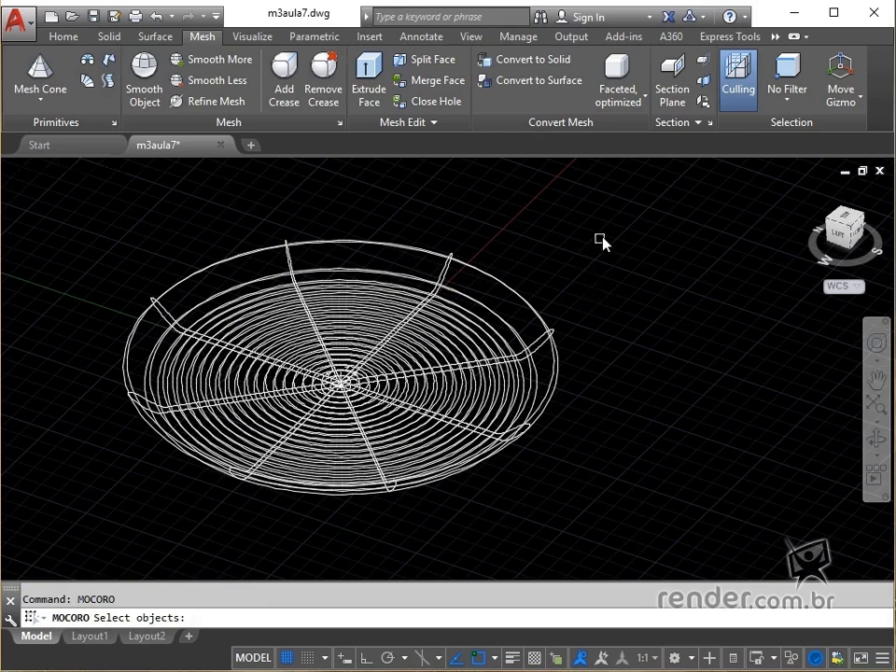
{"action": "left_click", "coordinate": [625, 215]}
{"action": "left_click", "coordinate": [154, 492]}
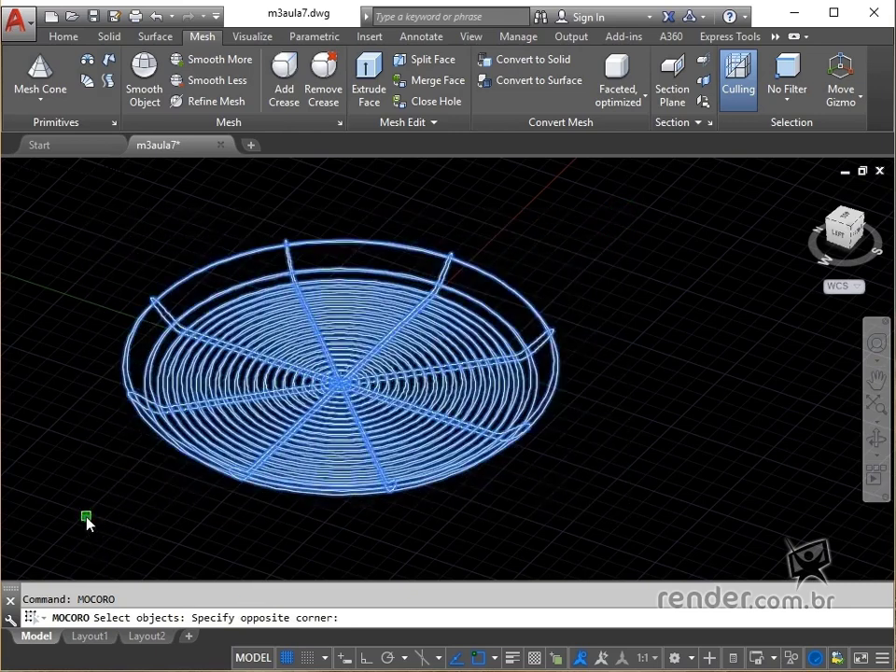
{"action": "key", "text": "Return"}
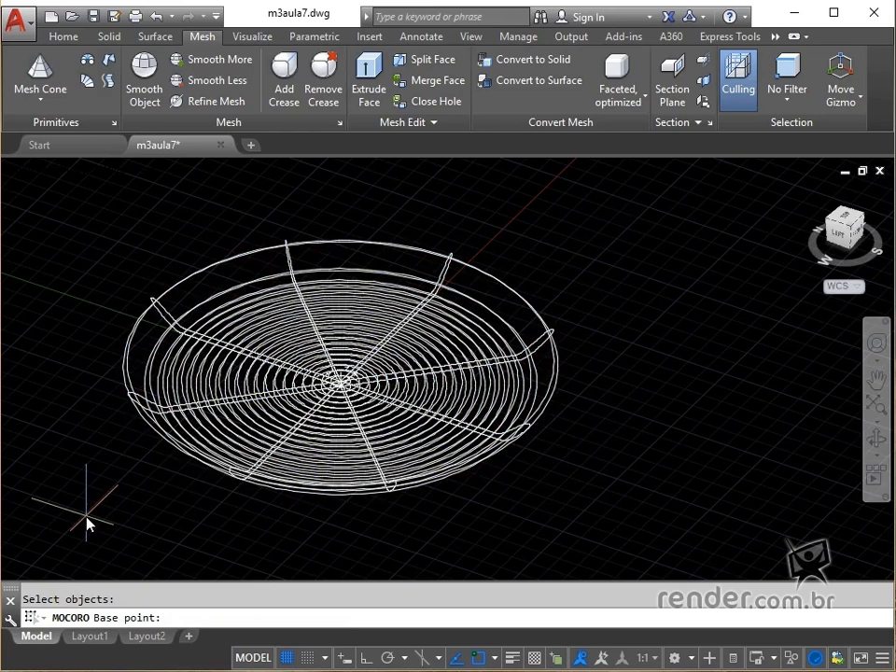
{"action": "type", "text": "0,0"}
{"action": "key", "text": "Return"}
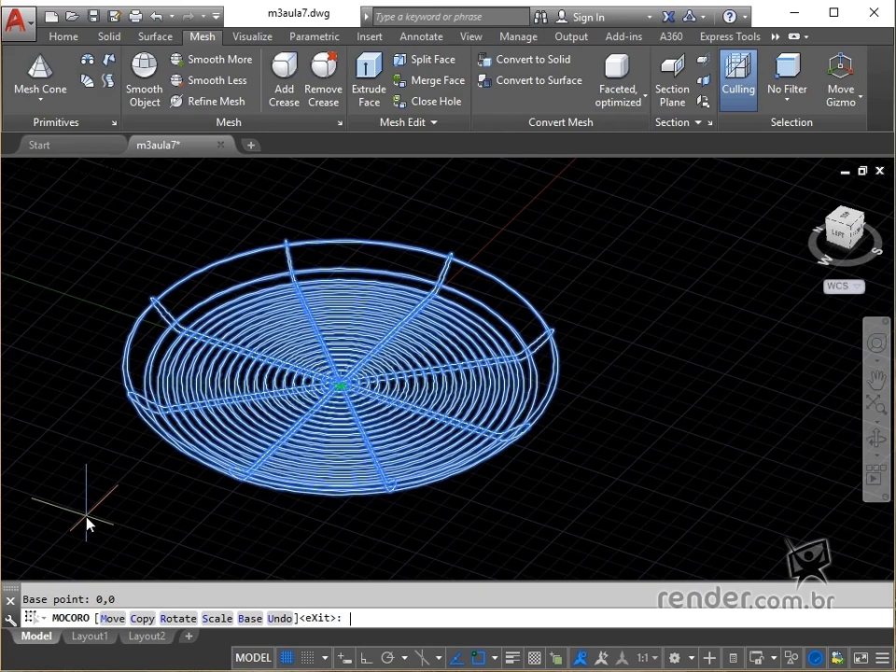
{"action": "type", "text": "c"}
{"action": "key", "text": "Return"}
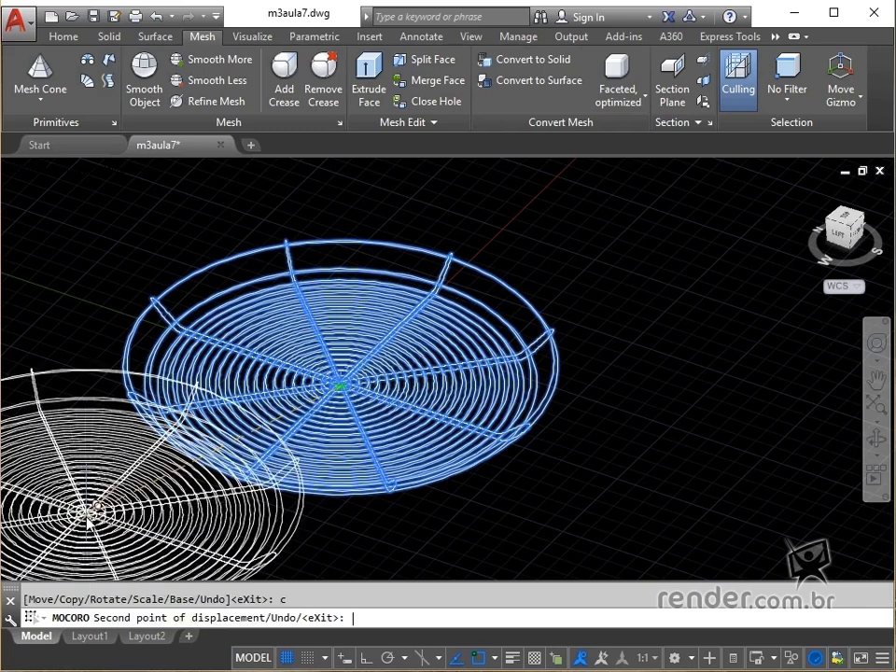
{"action": "type", "text": "@0,0,97"}
{"action": "key", "text": "Return"}
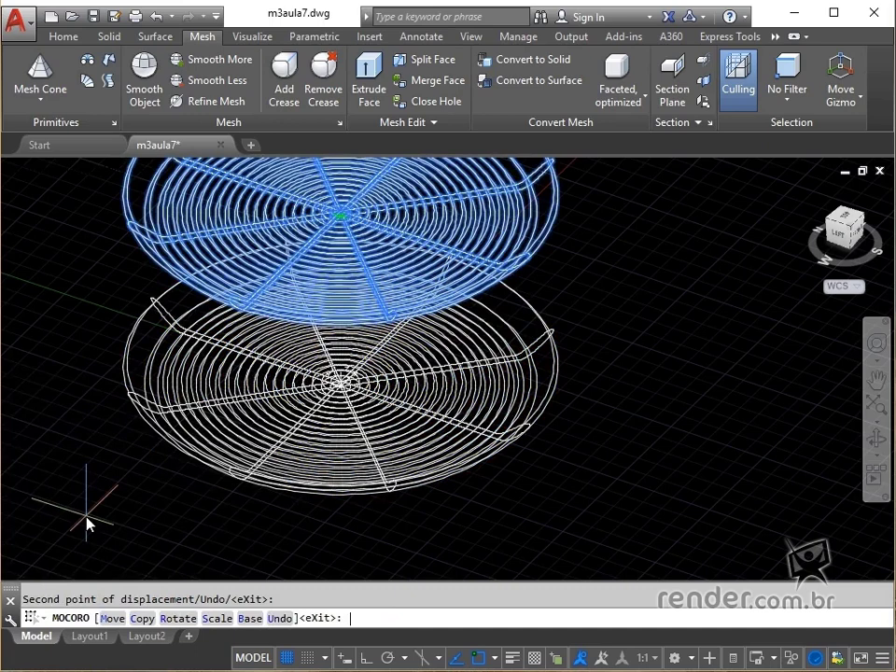
{"action": "scroll", "coordinate": [103, 528], "scroll_direction": "down", "scroll_amount": 2}
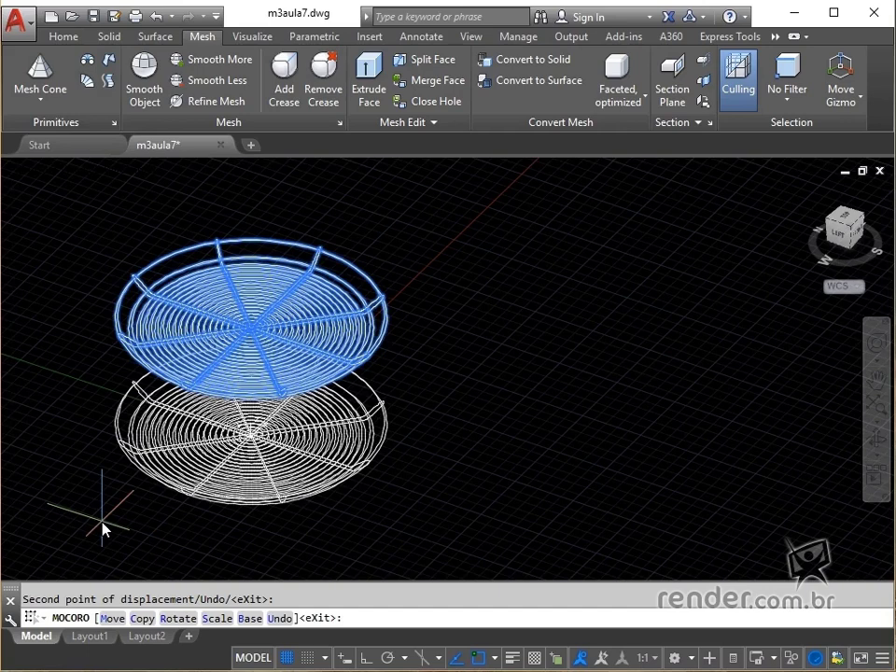
Scale the raised copy by a factor of 0.5 and end the MOCORO command
{"action": "type", "text": "s"}
{"action": "key", "text": "Return"}
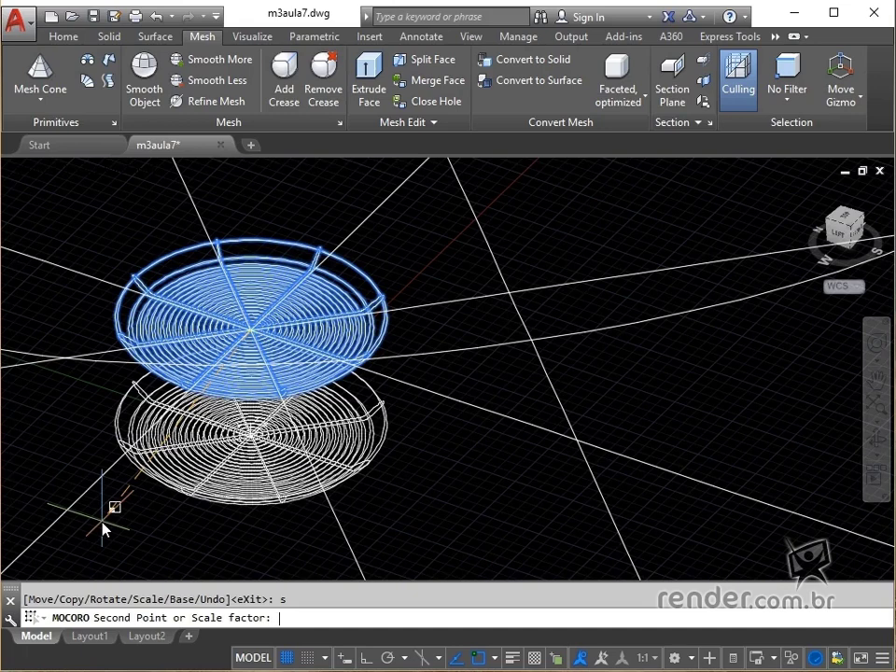
{"action": "type", "text": ".5"}
{"action": "key", "text": "Return"}
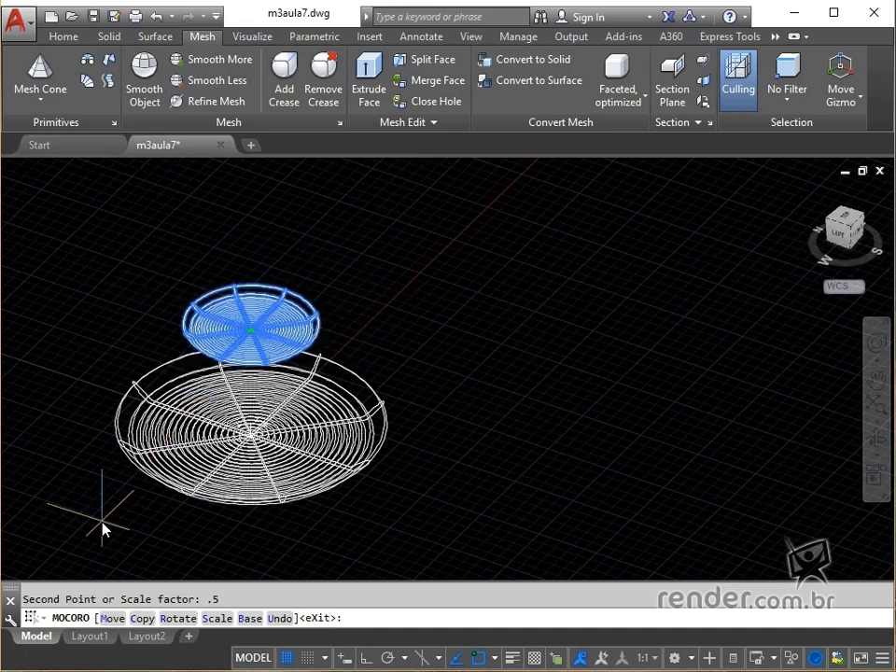
{"action": "key", "text": "Return"}
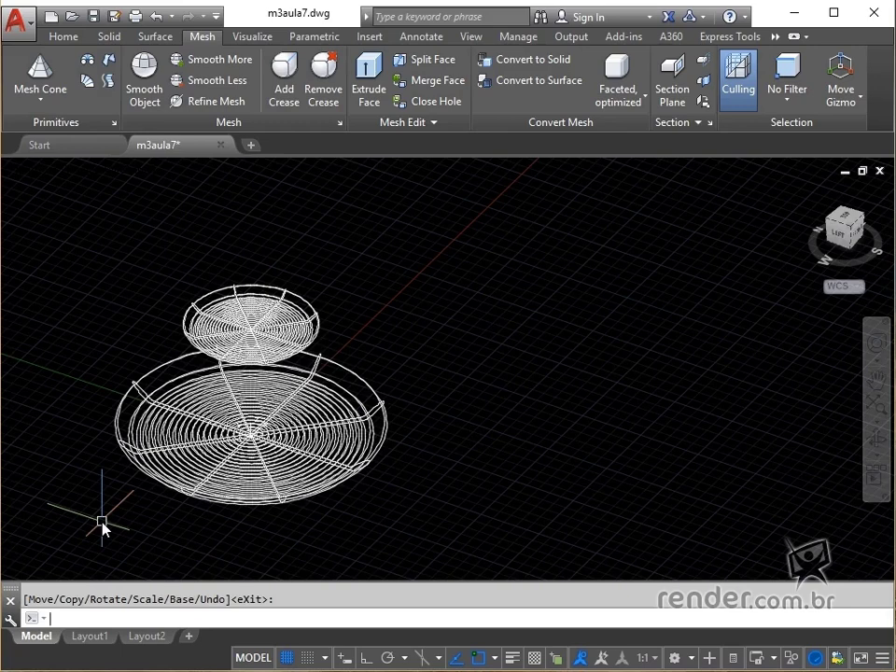
{"action": "key", "text": "Escape"}
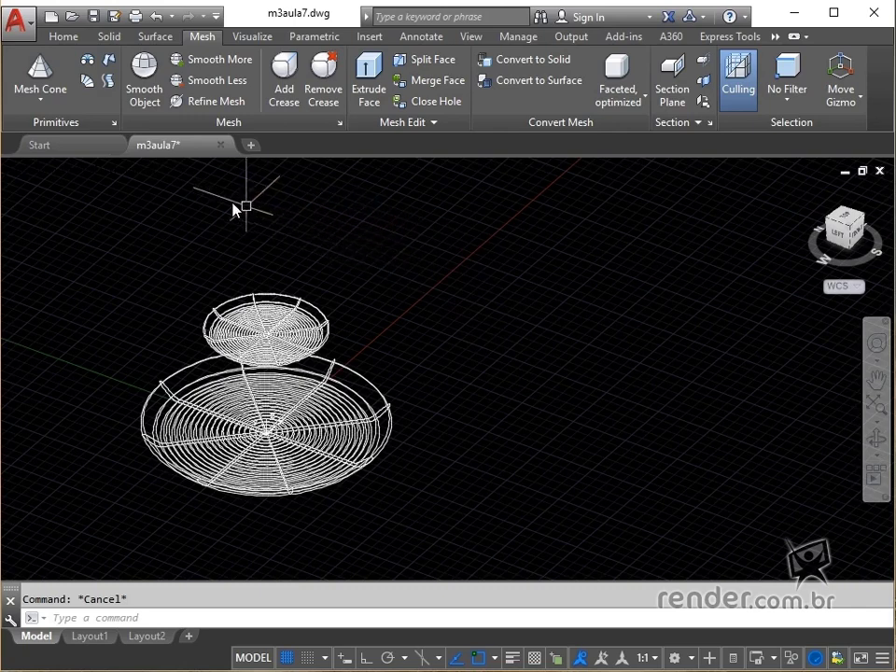
Switch to the Shaded with edges visual style and zoom into the lower dish's centre
{"action": "left_click", "coordinate": [128, 170]}
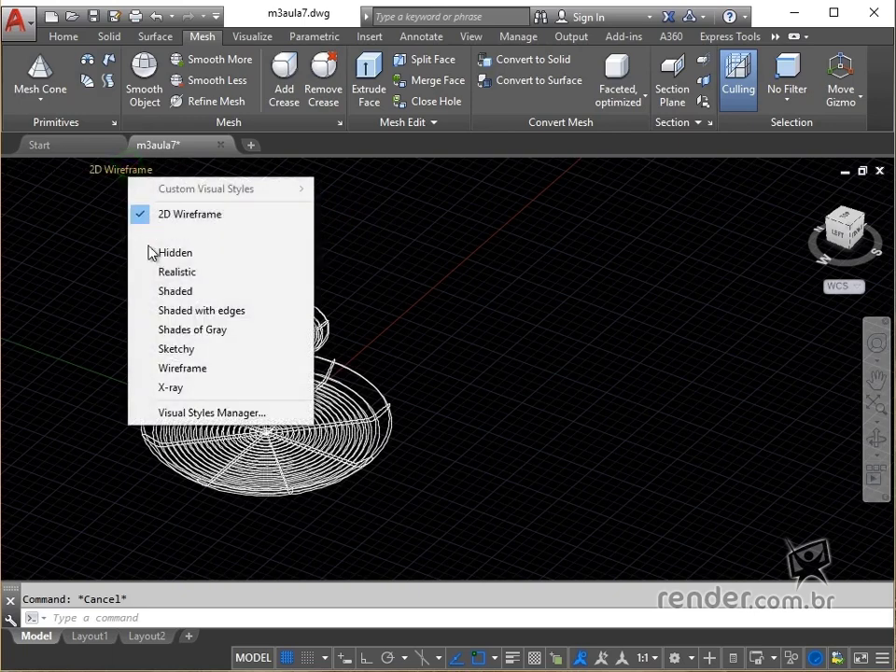
{"action": "left_click", "coordinate": [191, 313]}
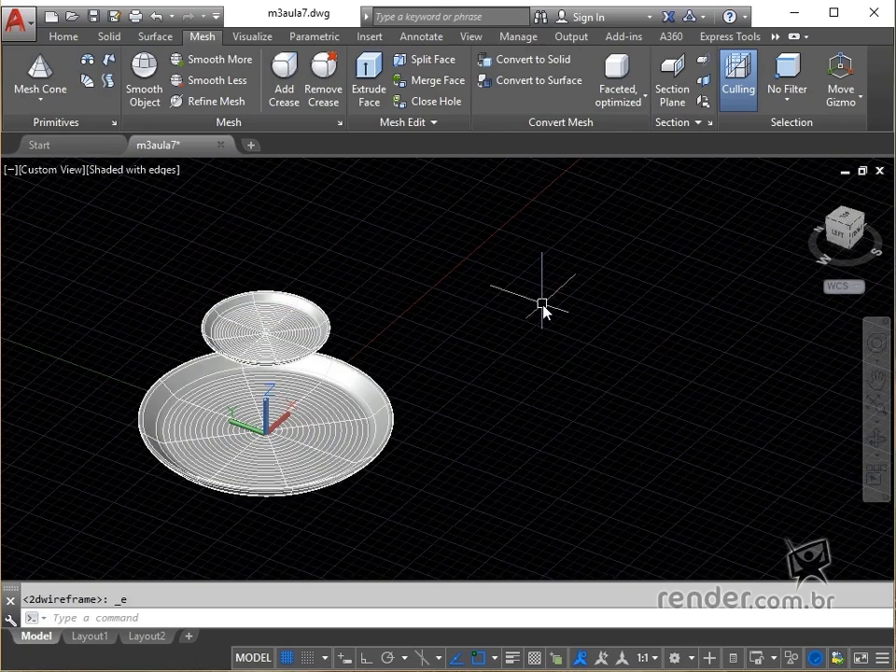
{"action": "scroll", "coordinate": [259, 454], "scroll_direction": "up", "scroll_amount": 2}
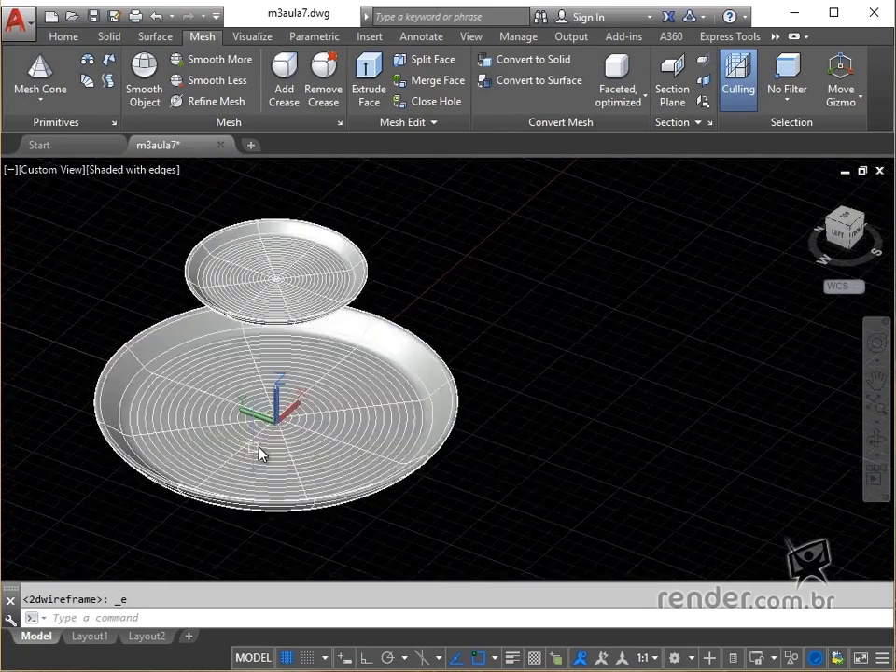
{"action": "scroll", "coordinate": [259, 454], "scroll_direction": "up", "scroll_amount": 5}
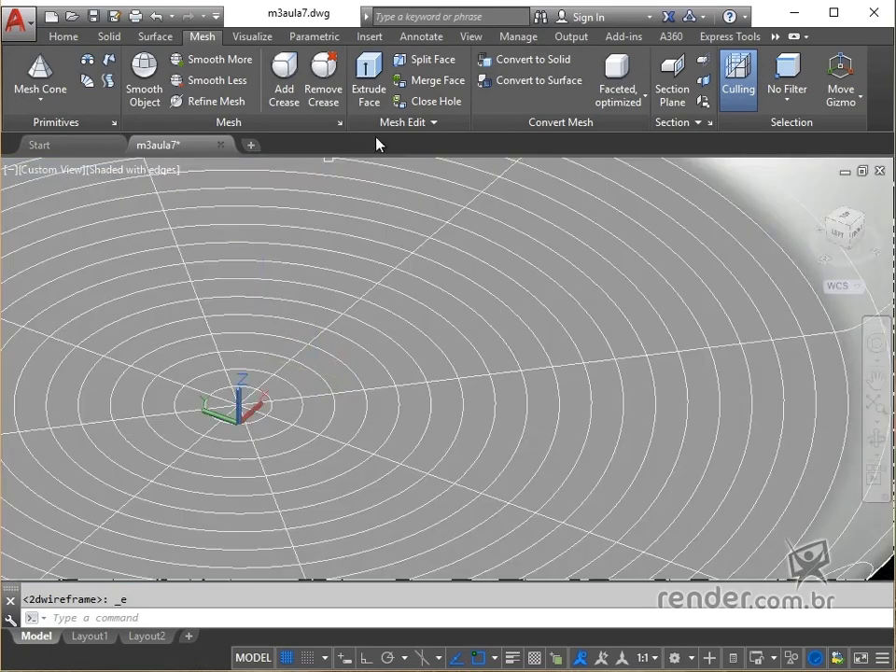
Start Extrude Face and pick the 16 central faces of the lower dish
{"action": "left_click", "coordinate": [371, 80]}
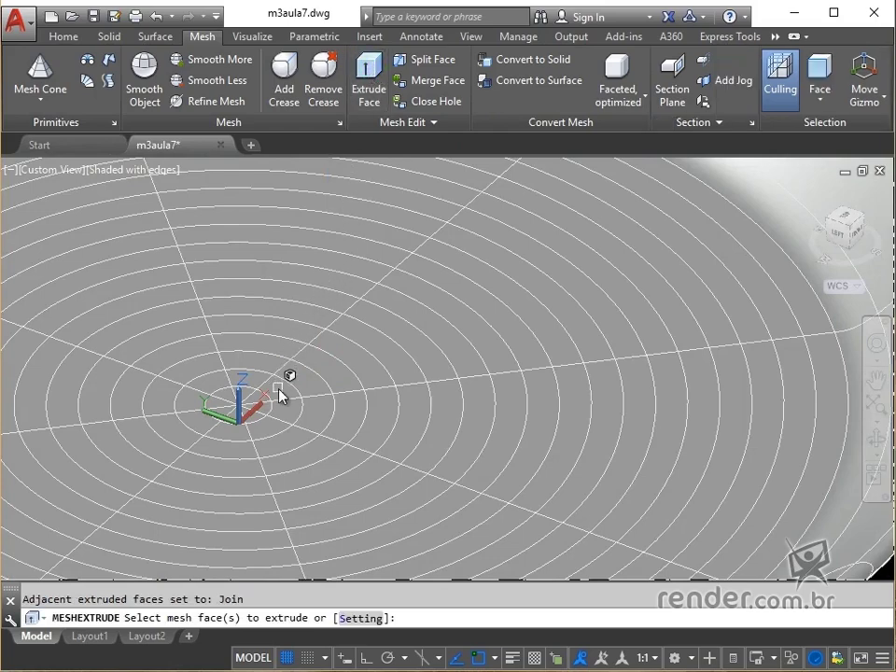
{"action": "scroll", "coordinate": [266, 537], "scroll_direction": "up", "scroll_amount": 2}
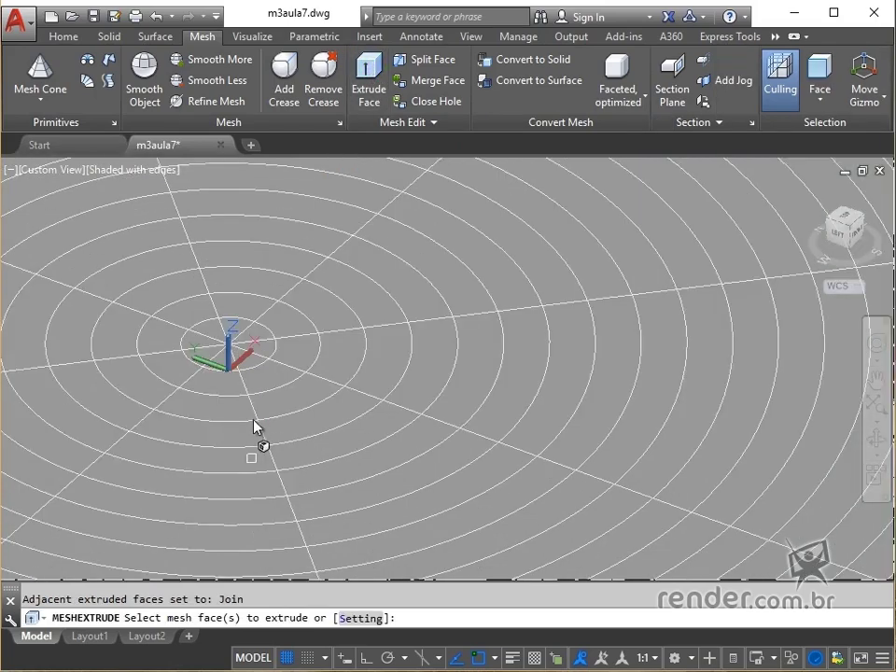
{"action": "scroll", "coordinate": [261, 364], "scroll_direction": "down", "scroll_amount": 1}
{"action": "scroll", "coordinate": [270, 299], "scroll_direction": "up", "scroll_amount": 1}
{"action": "left_click", "coordinate": [266, 304]}
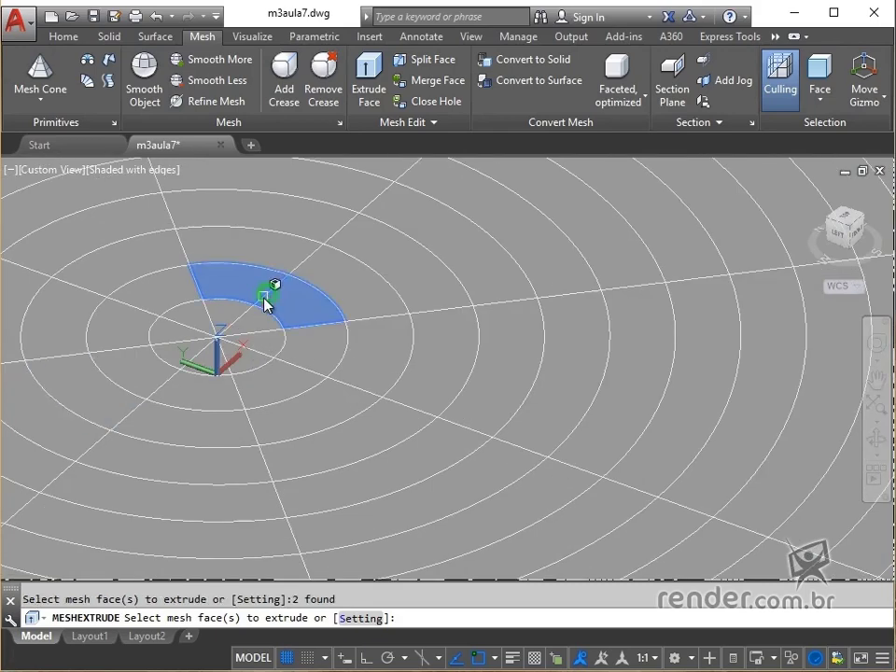
{"action": "left_click", "coordinate": [247, 320]}
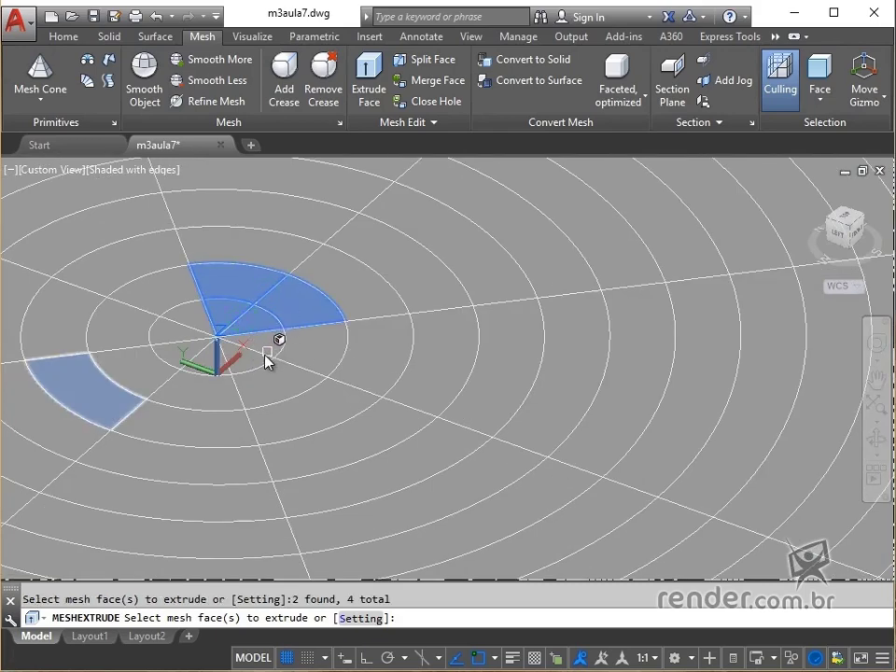
{"action": "left_click", "coordinate": [260, 355]}
{"action": "left_click", "coordinate": [308, 372]}
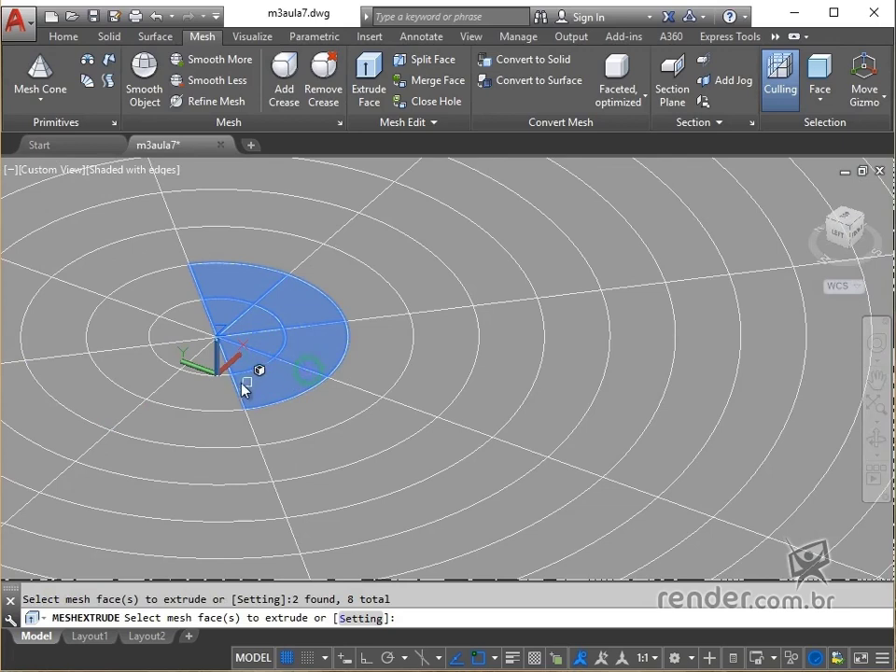
{"action": "left_click", "coordinate": [185, 366]}
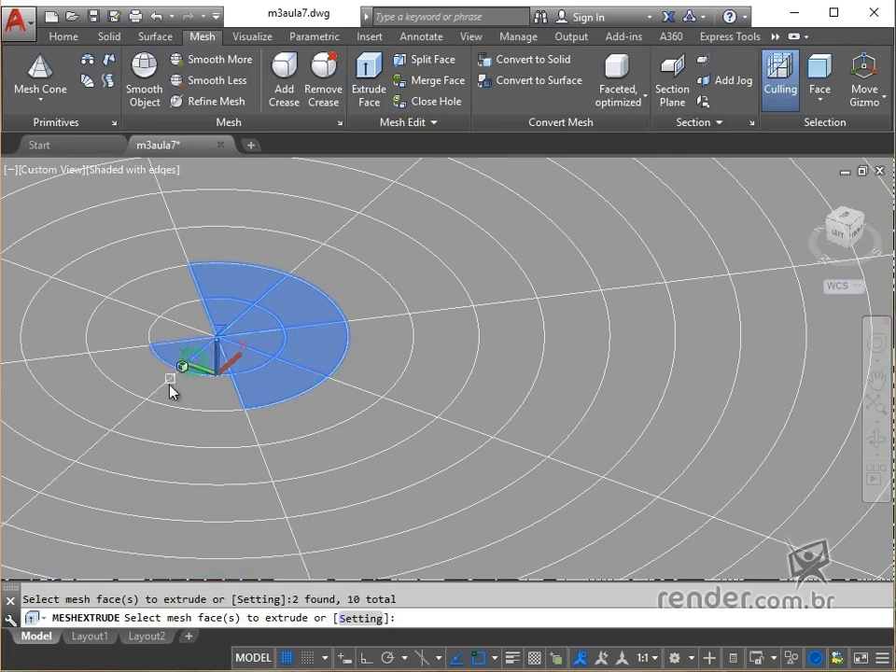
{"action": "left_click", "coordinate": [162, 388]}
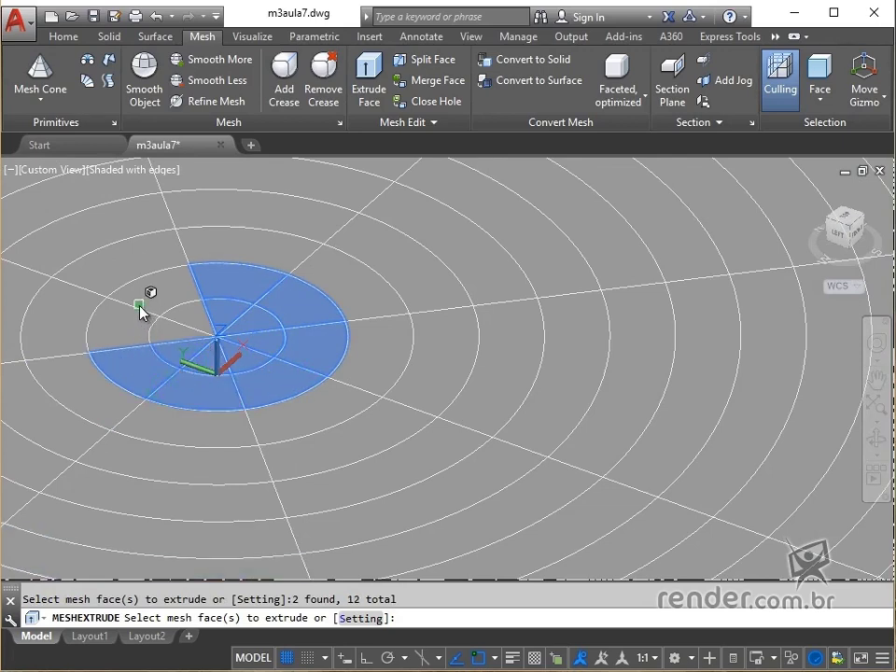
{"action": "left_click", "coordinate": [139, 309]}
{"action": "left_click", "coordinate": [187, 328]}
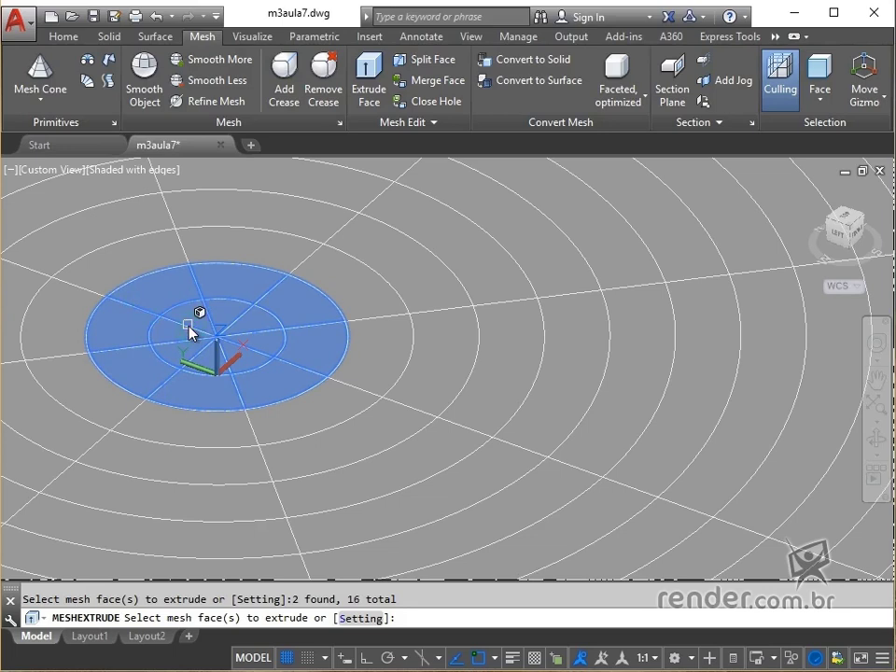
Extrude the 16 selected central faces 97 units upward into a column joining both dishes
{"action": "key", "text": "Return"}
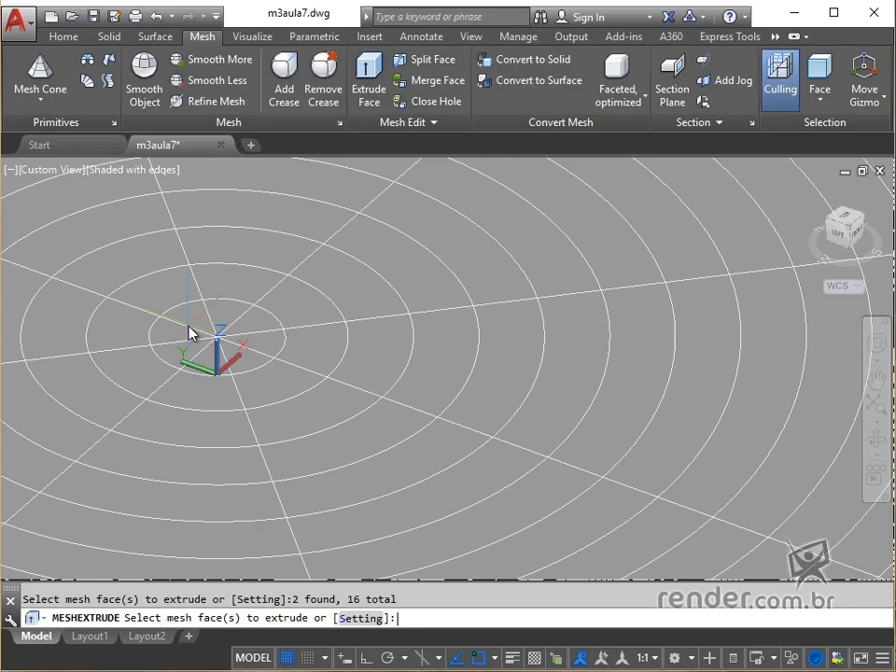
{"action": "type", "text": "97"}
{"action": "key", "text": "Return"}
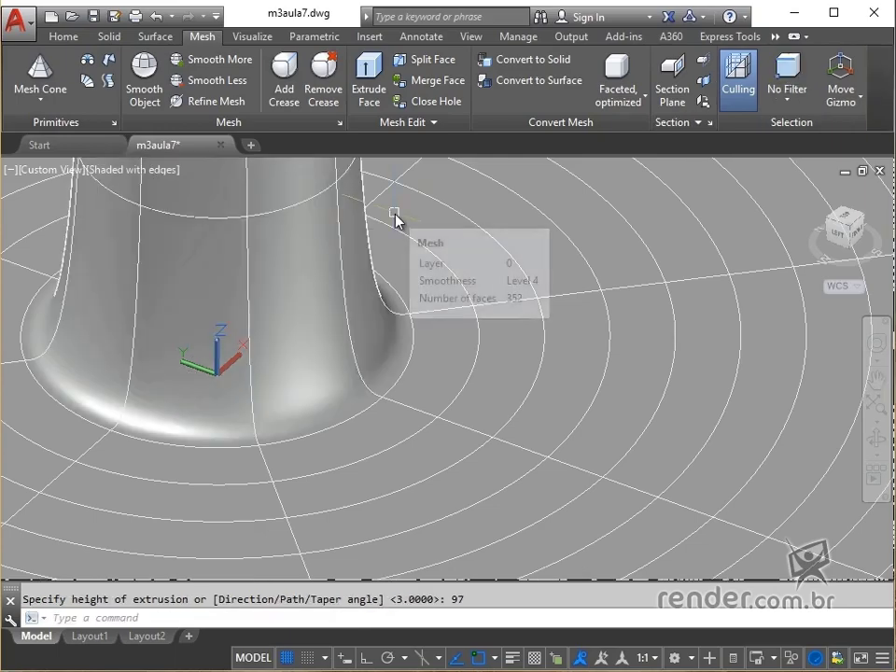
{"action": "scroll", "coordinate": [406, 229], "scroll_direction": "down", "scroll_amount": 8}
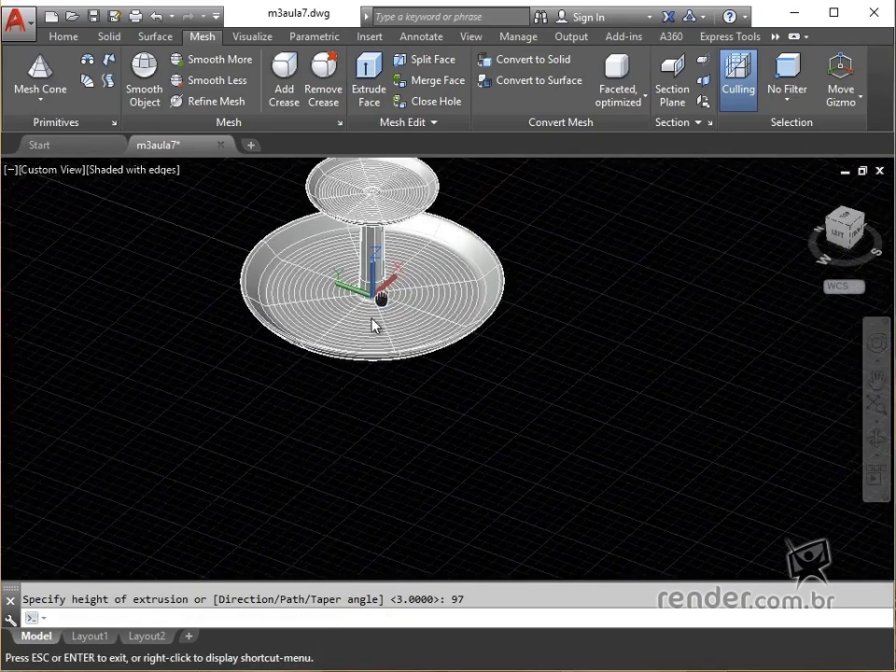
{"action": "middle_click_drag", "start_coordinate": [400, 256], "coordinate": [336, 347], "text": "shift"}
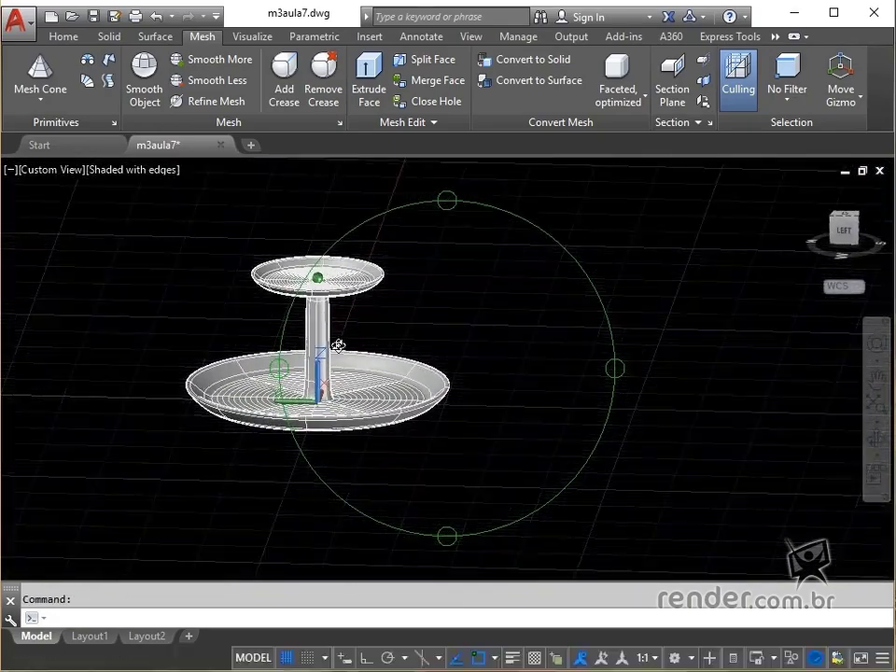
{"action": "scroll", "coordinate": [278, 338], "scroll_direction": "up", "scroll_amount": 4}
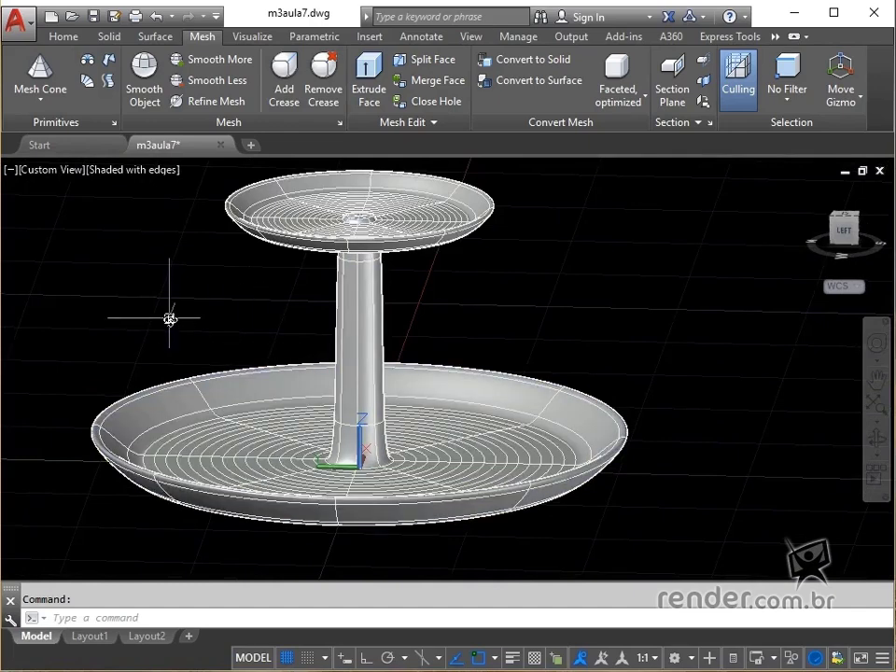